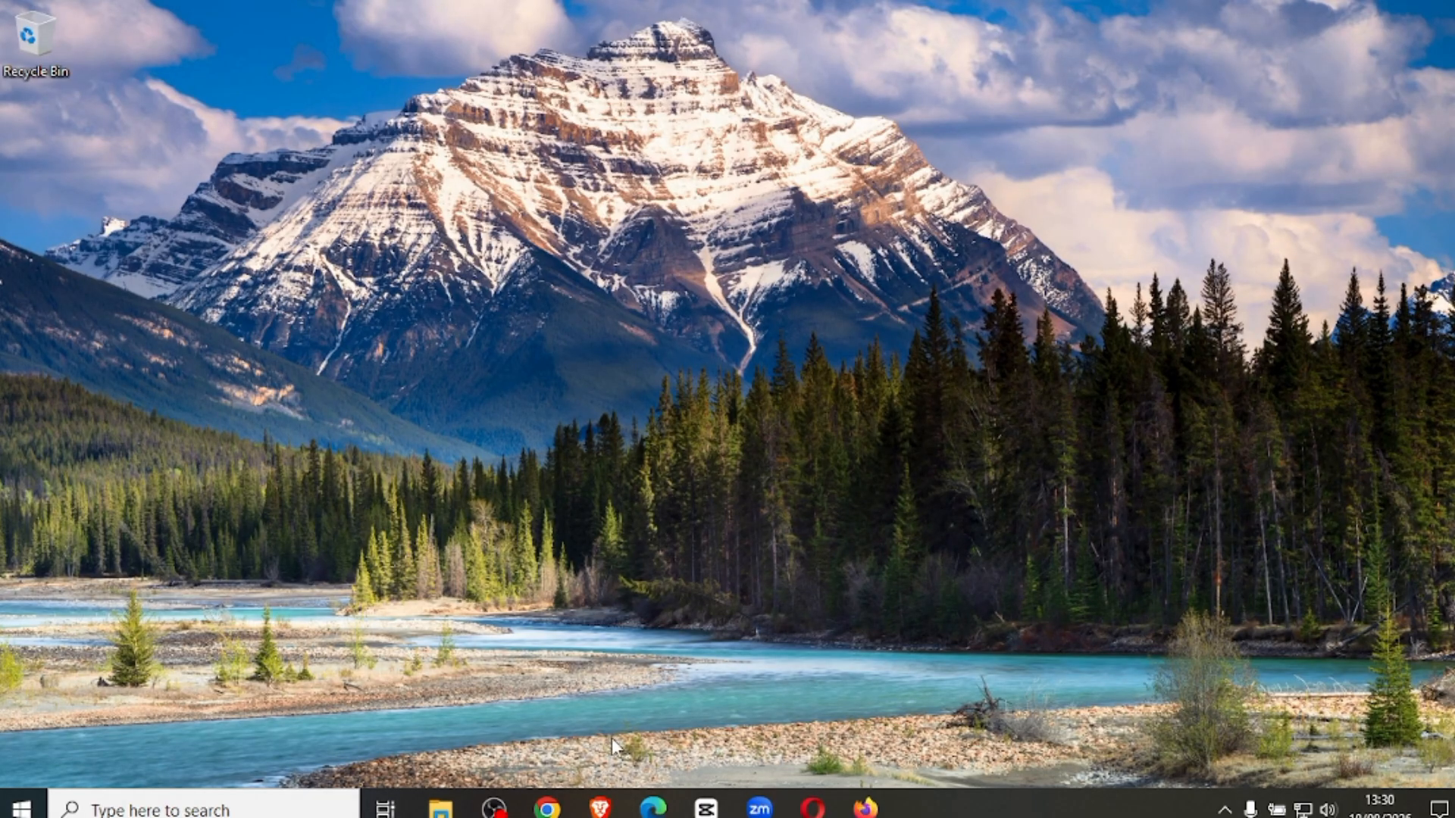
Check the CPU's virtualisation status in Task Manager's performance view.
key(ctrl+shift+Escape)
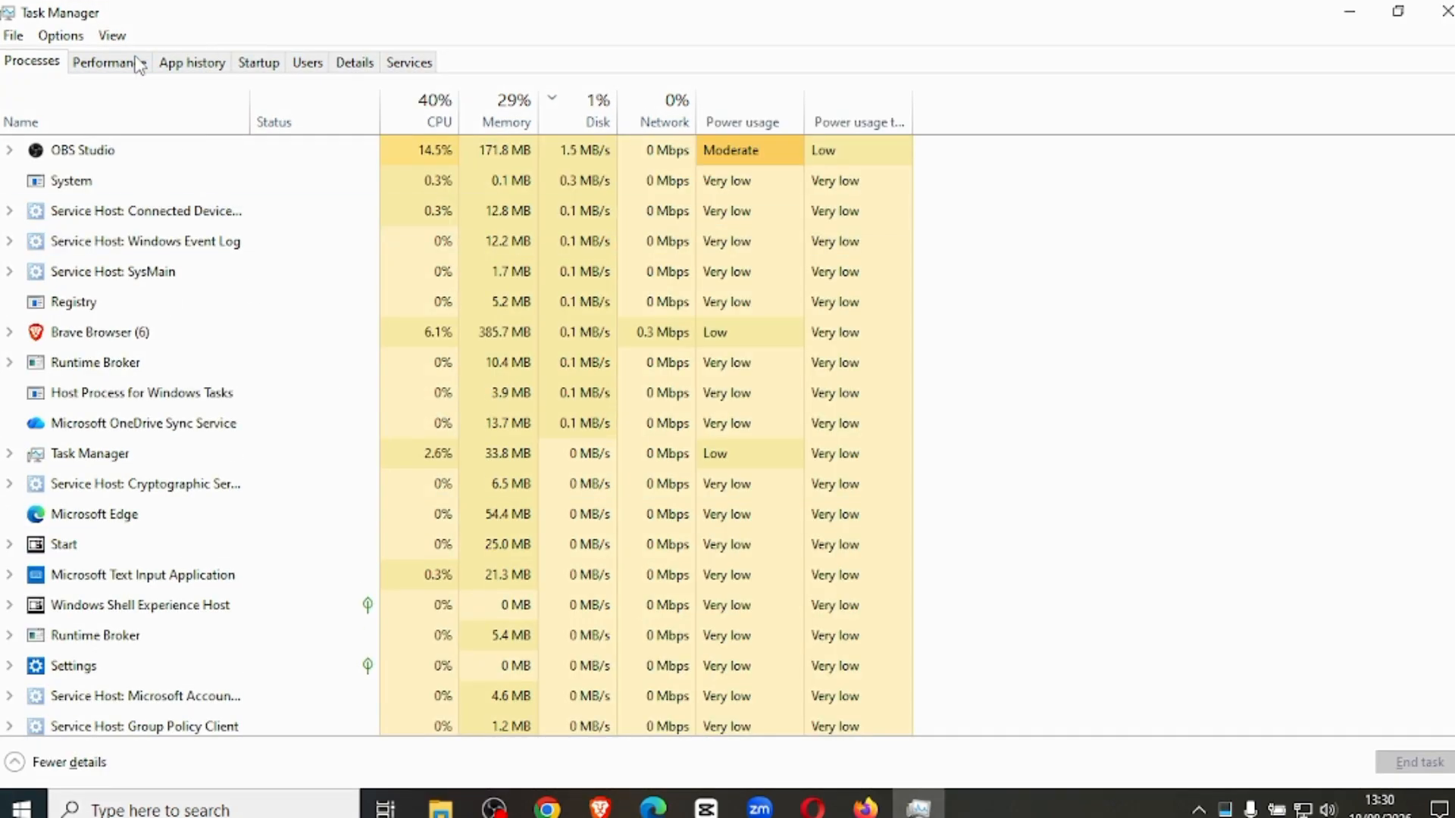
click(112, 65)
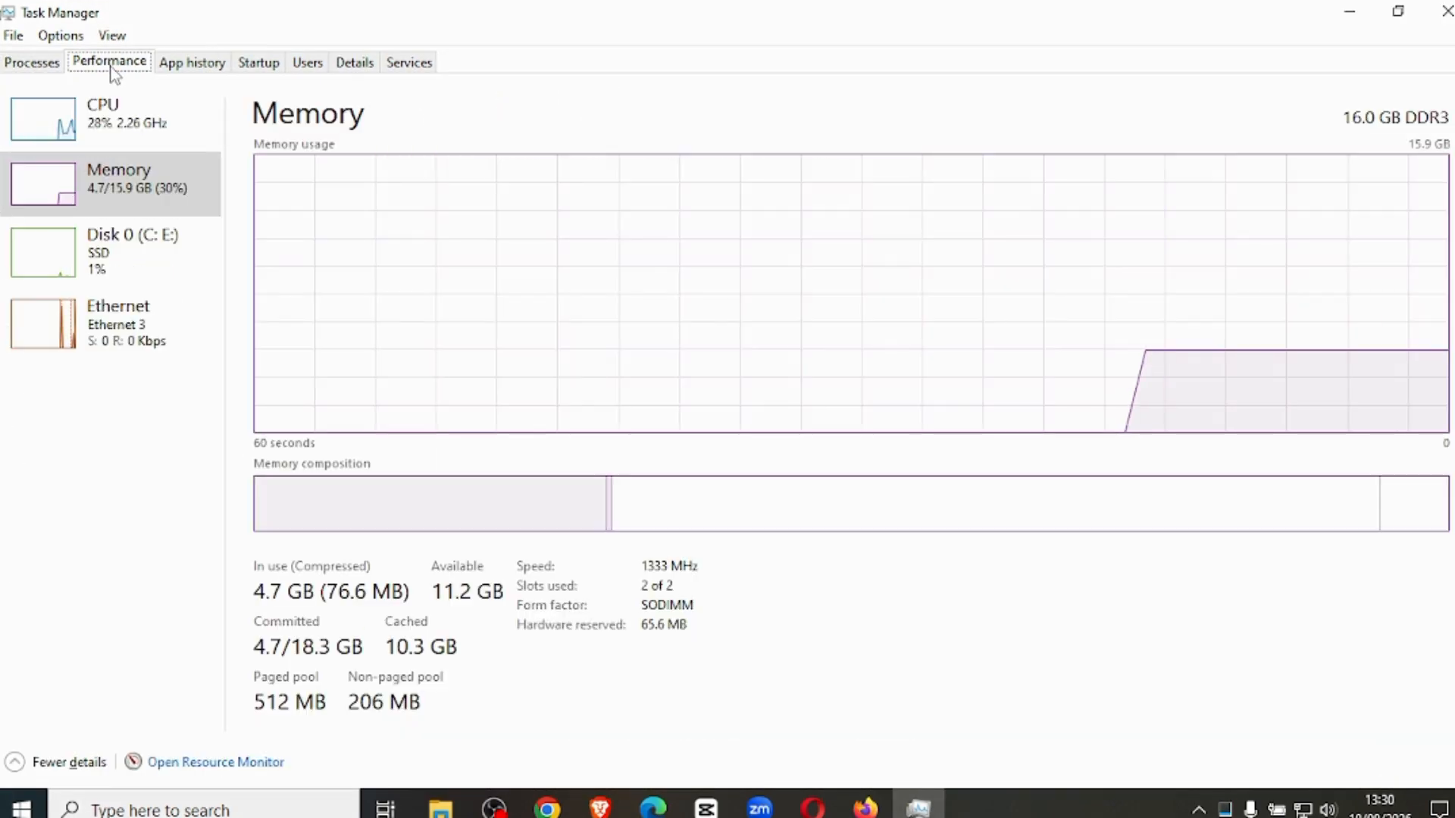
click(127, 129)
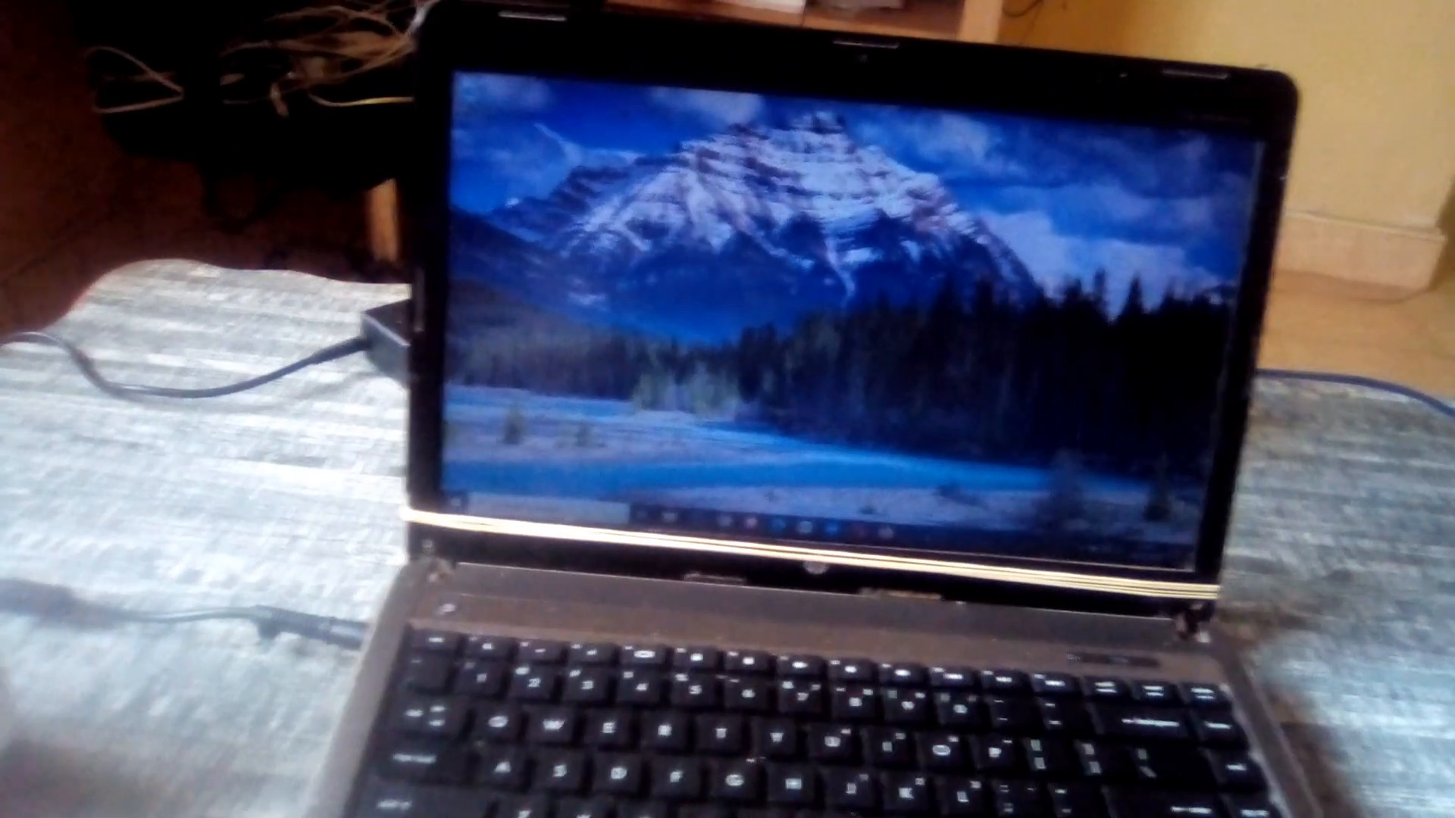
Restart the computer and enter its BIOS setup.
key(super)
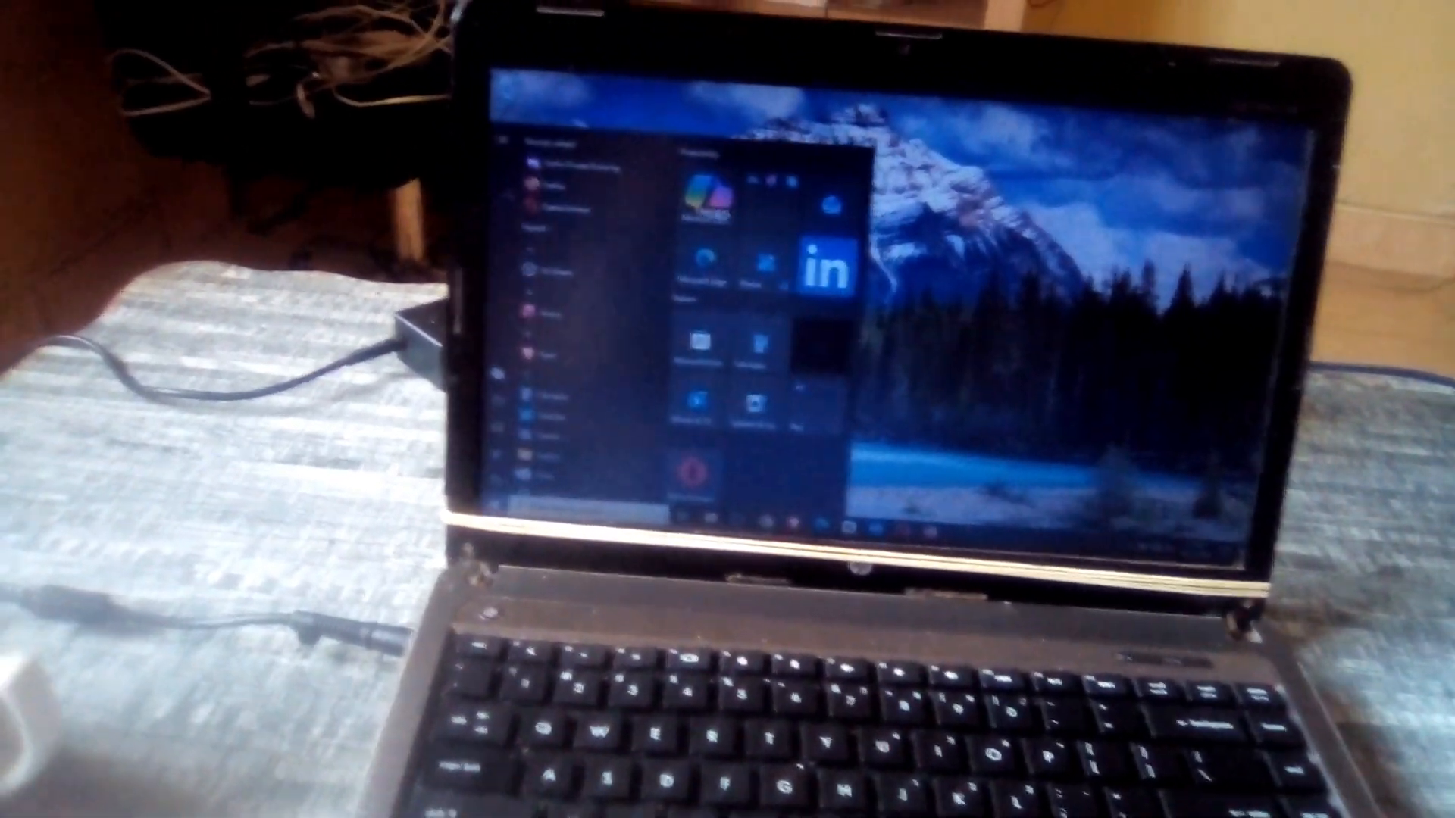
mouse_move(502, 464)
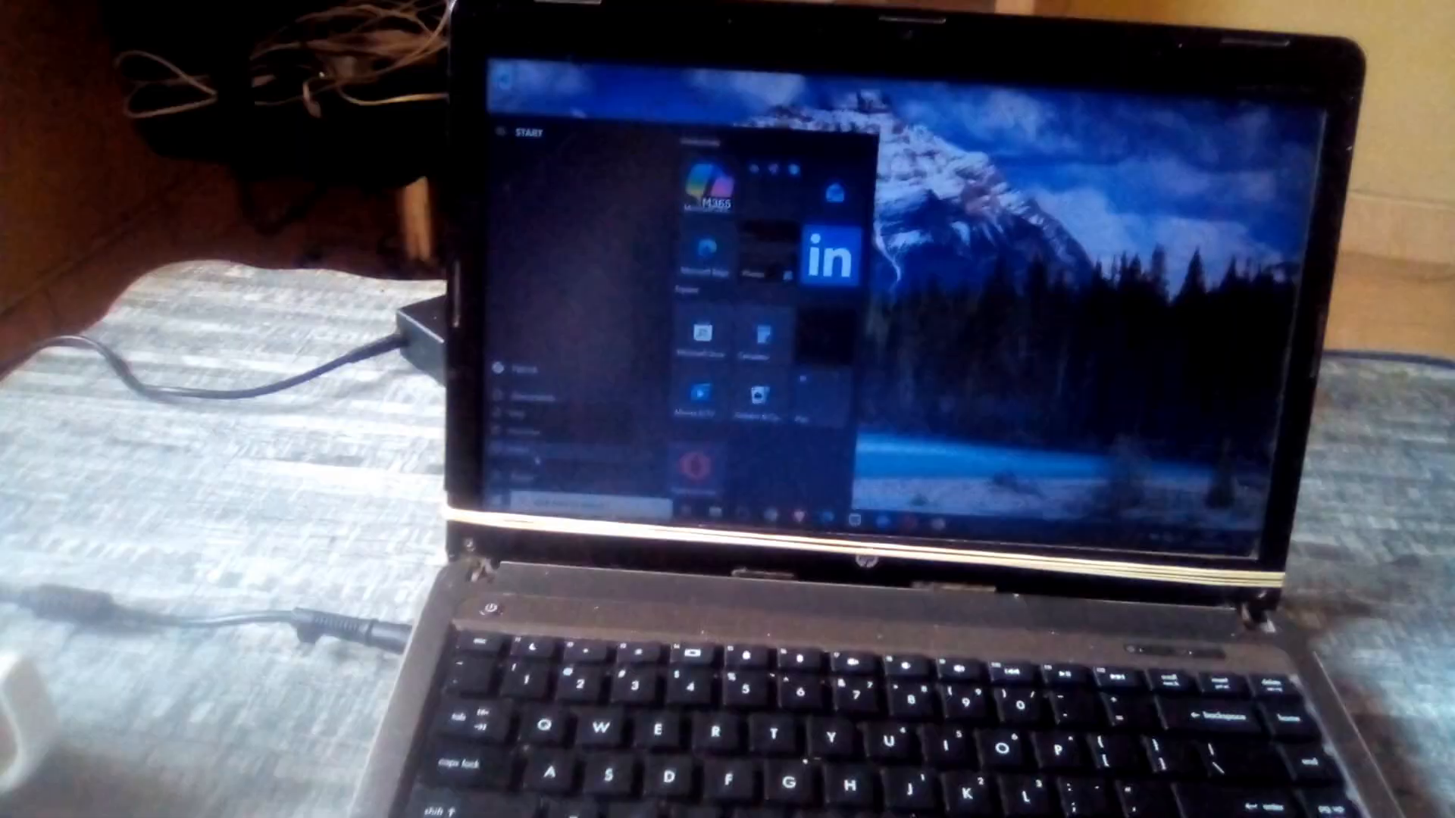
click(537, 459)
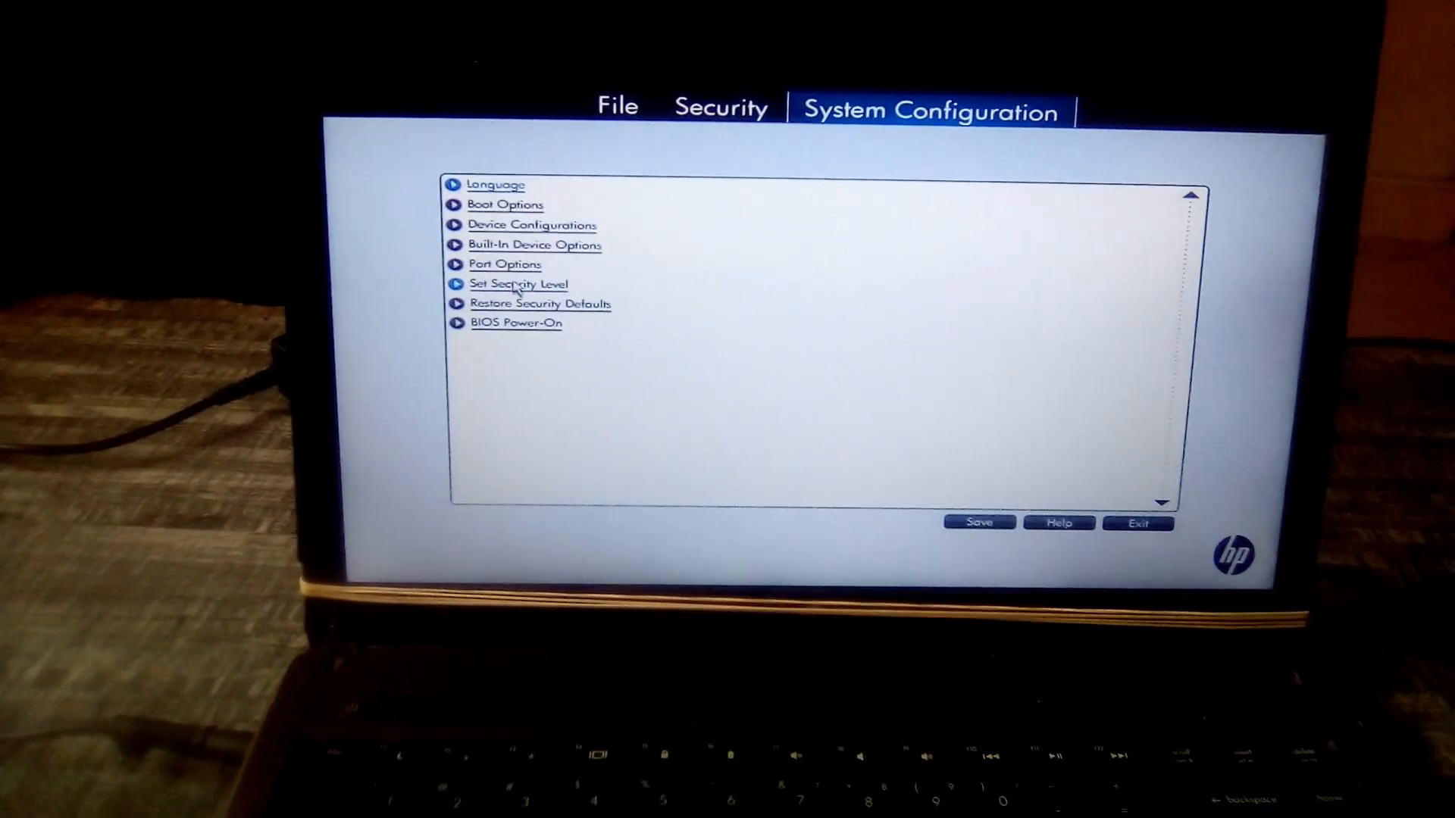
Enable Virtualization Technology in the BIOS Device Configurations, then save the changes and exit the setup.
click(514, 230)
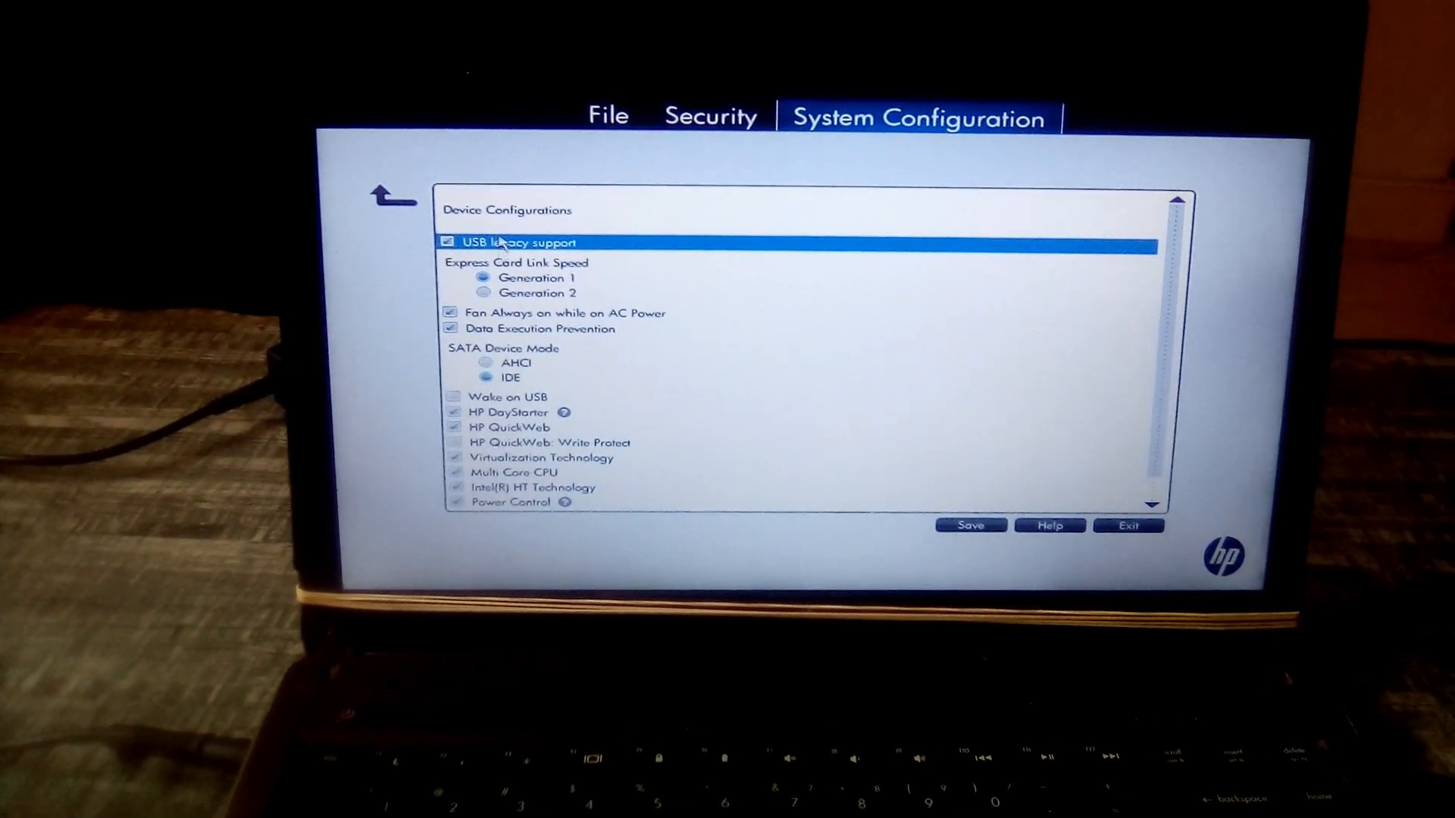
click(448, 453)
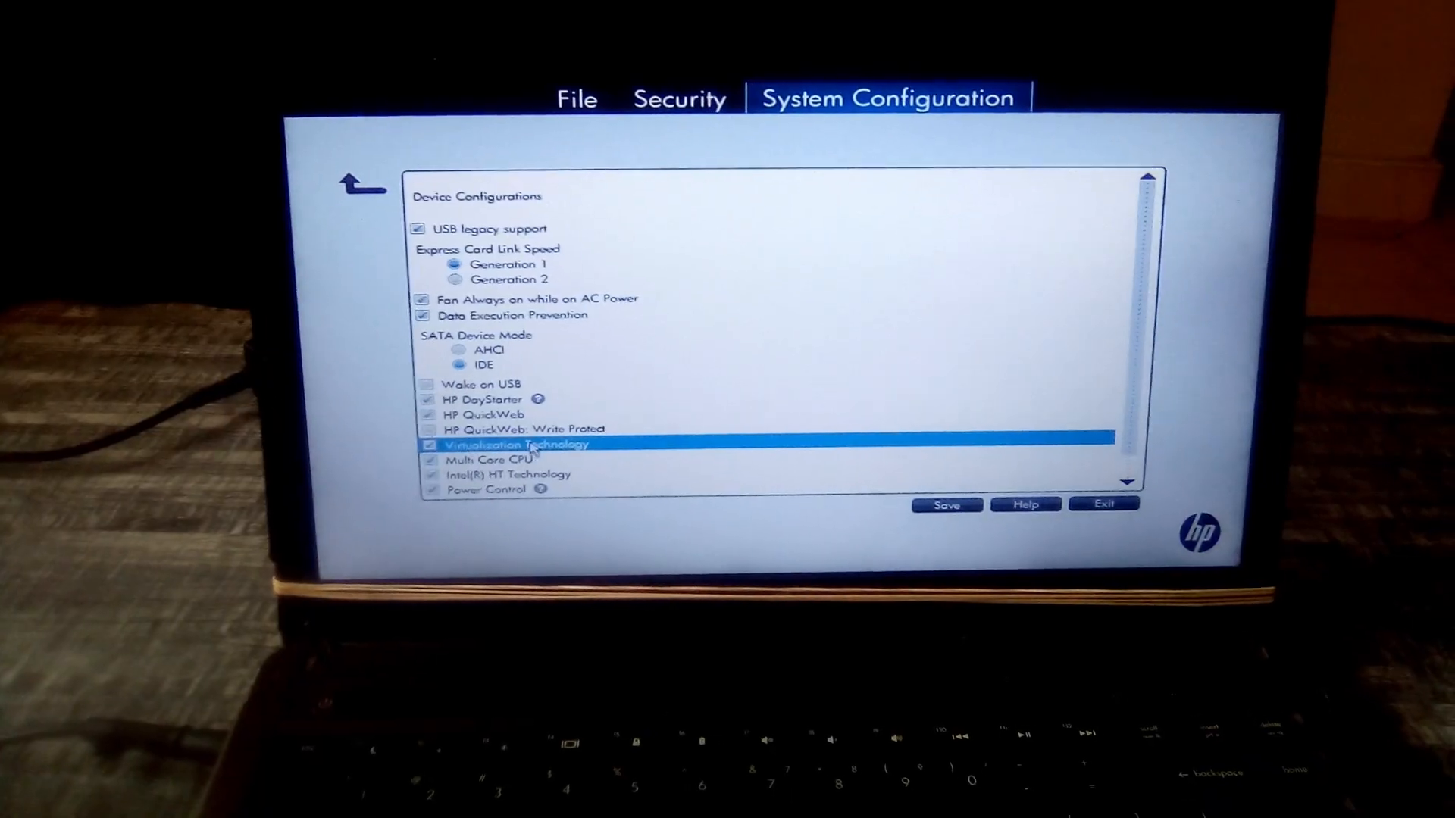
click(947, 493)
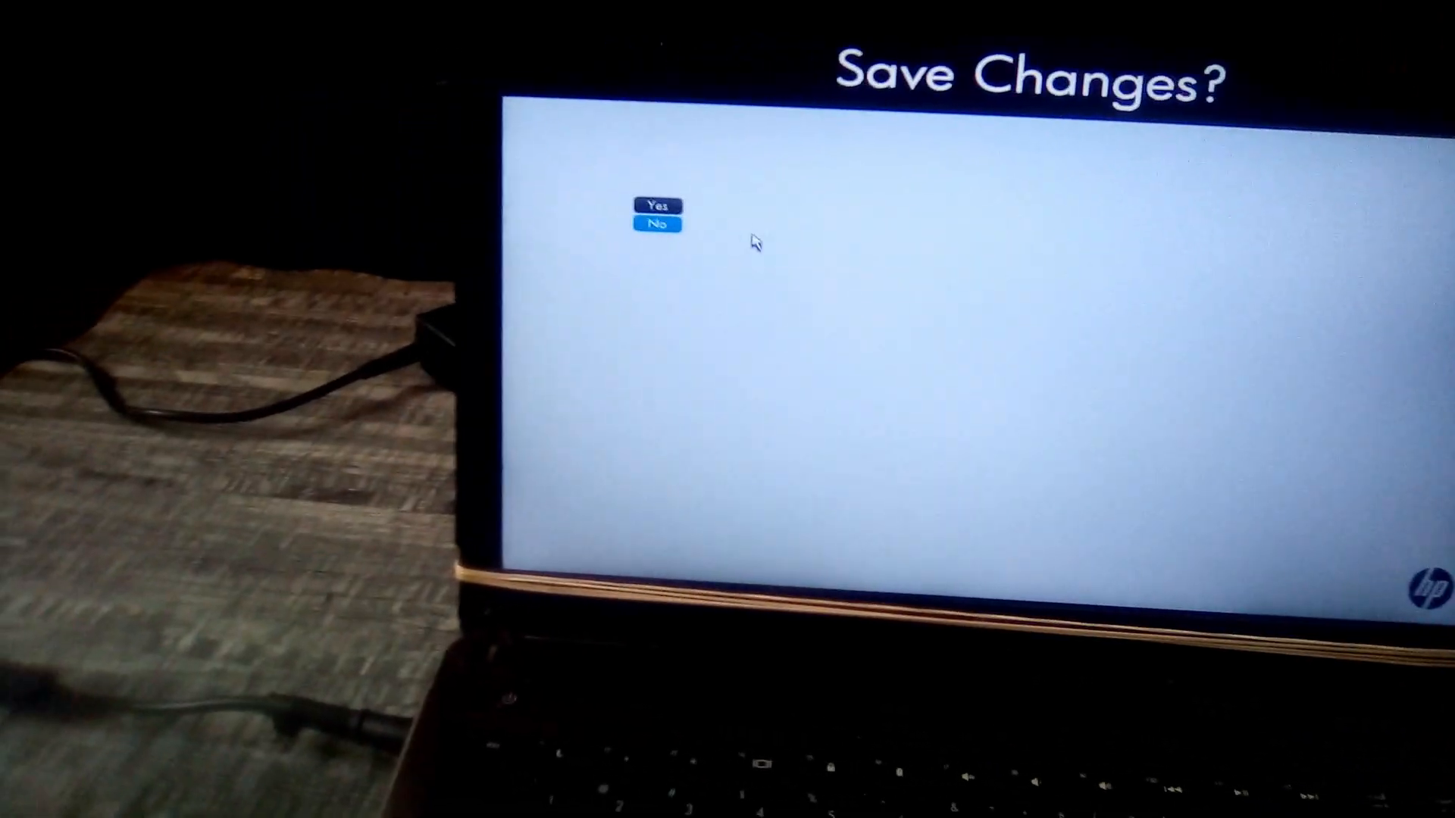
click(718, 237)
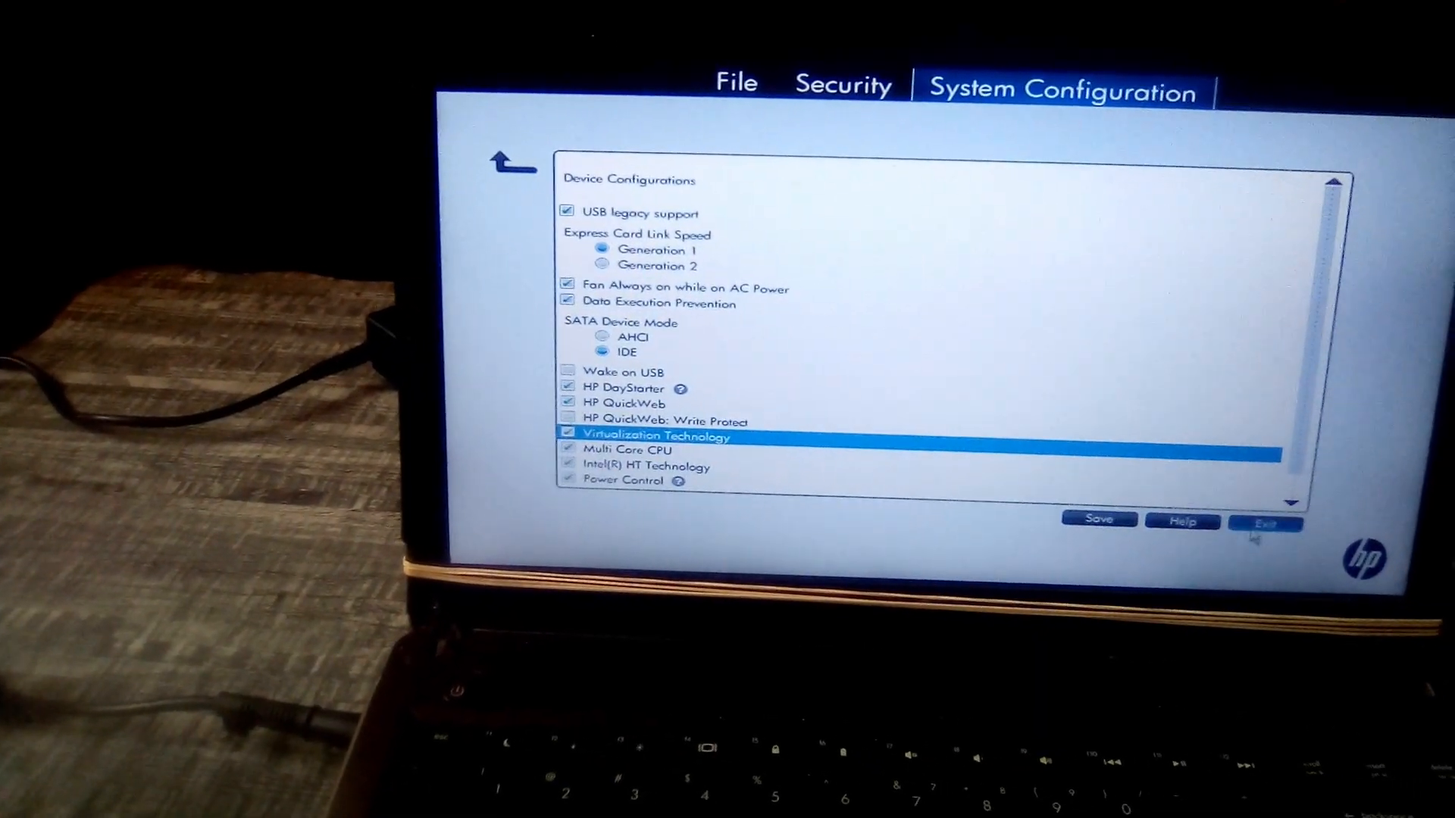
click(1288, 538)
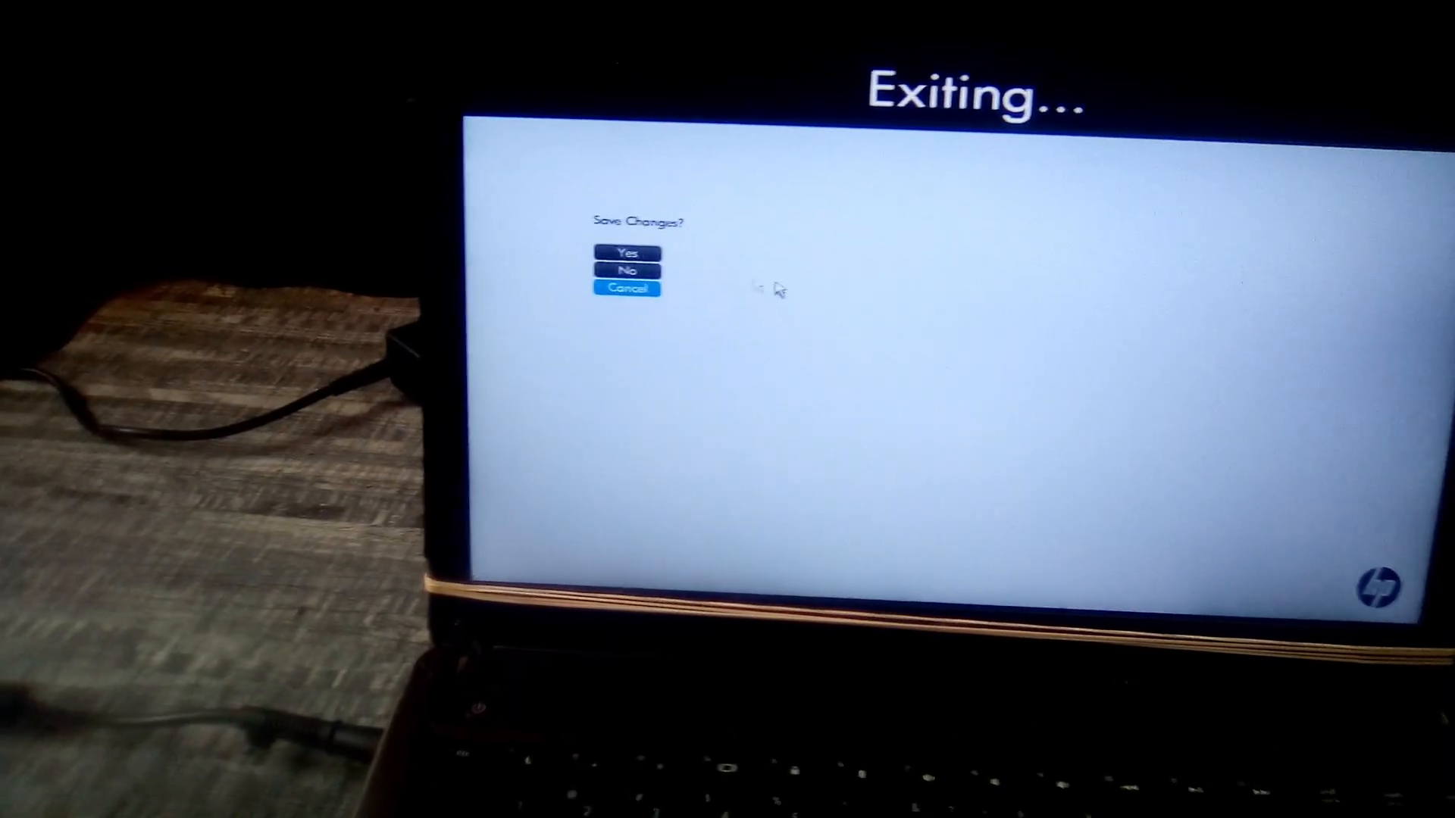
click(724, 265)
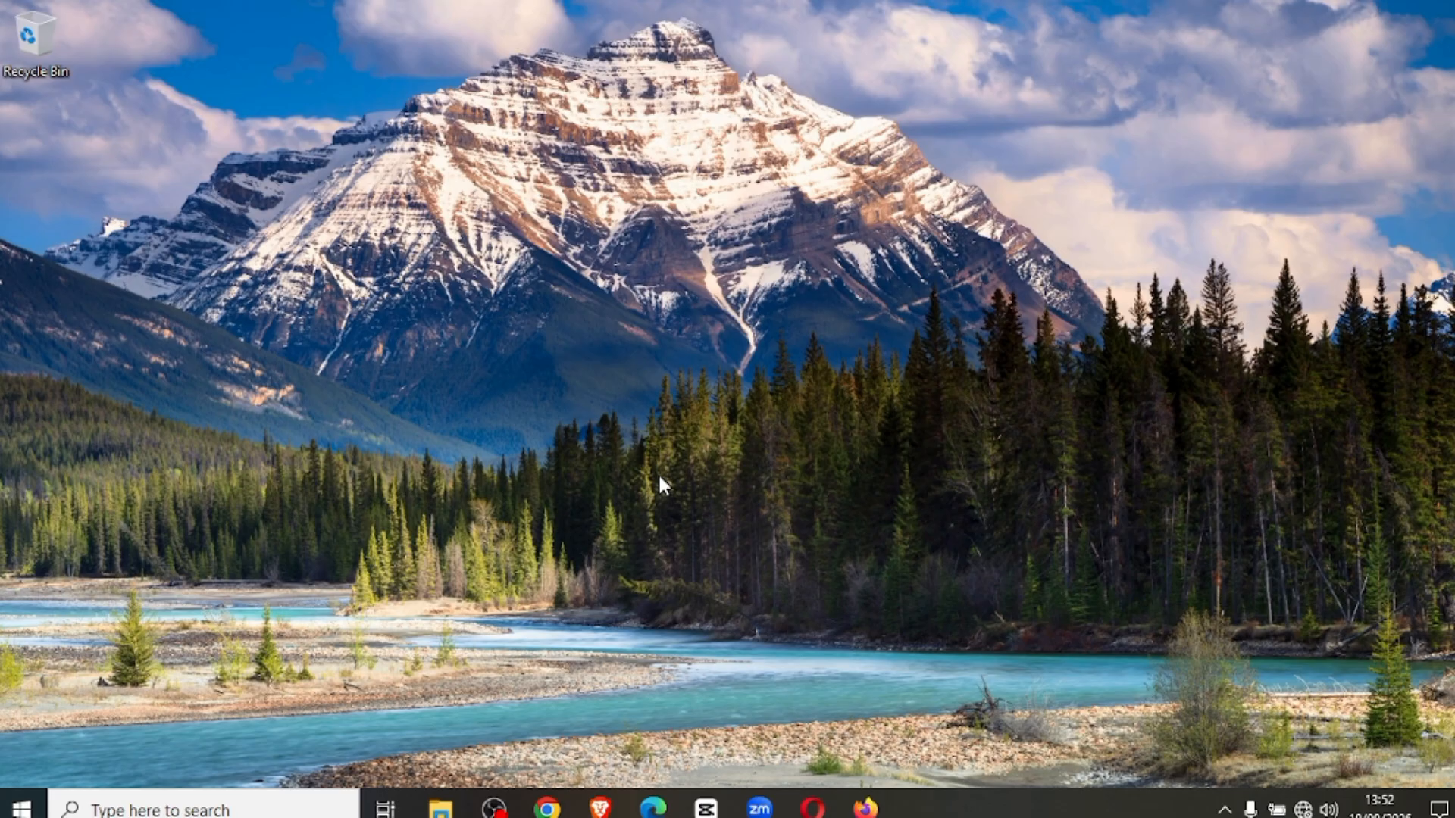
Verify the CPU's virtualisation status in an enlarged Task Manager performance view, then close Task Manager.
key(ctrl+shift+Escape)
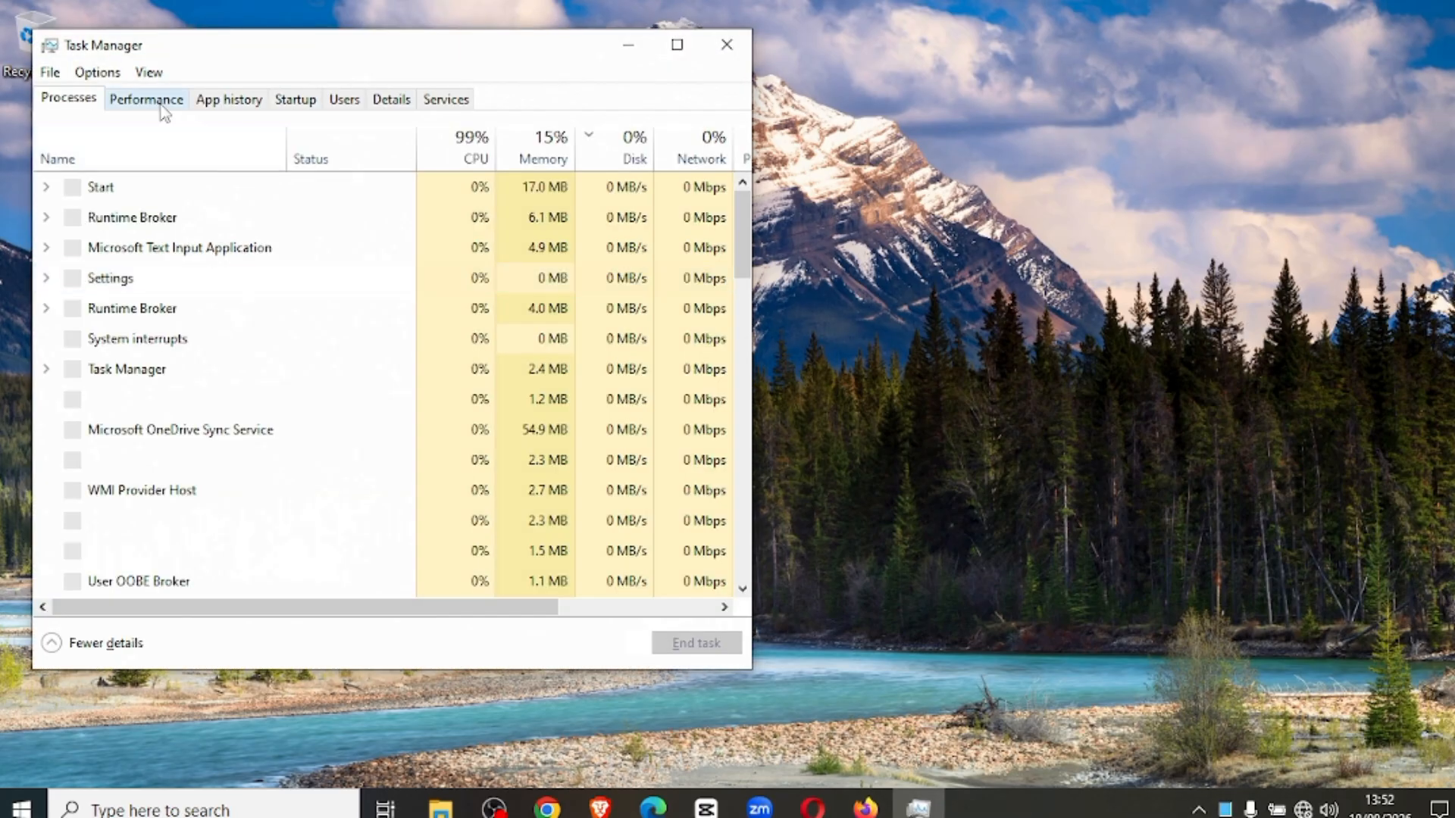
click(161, 107)
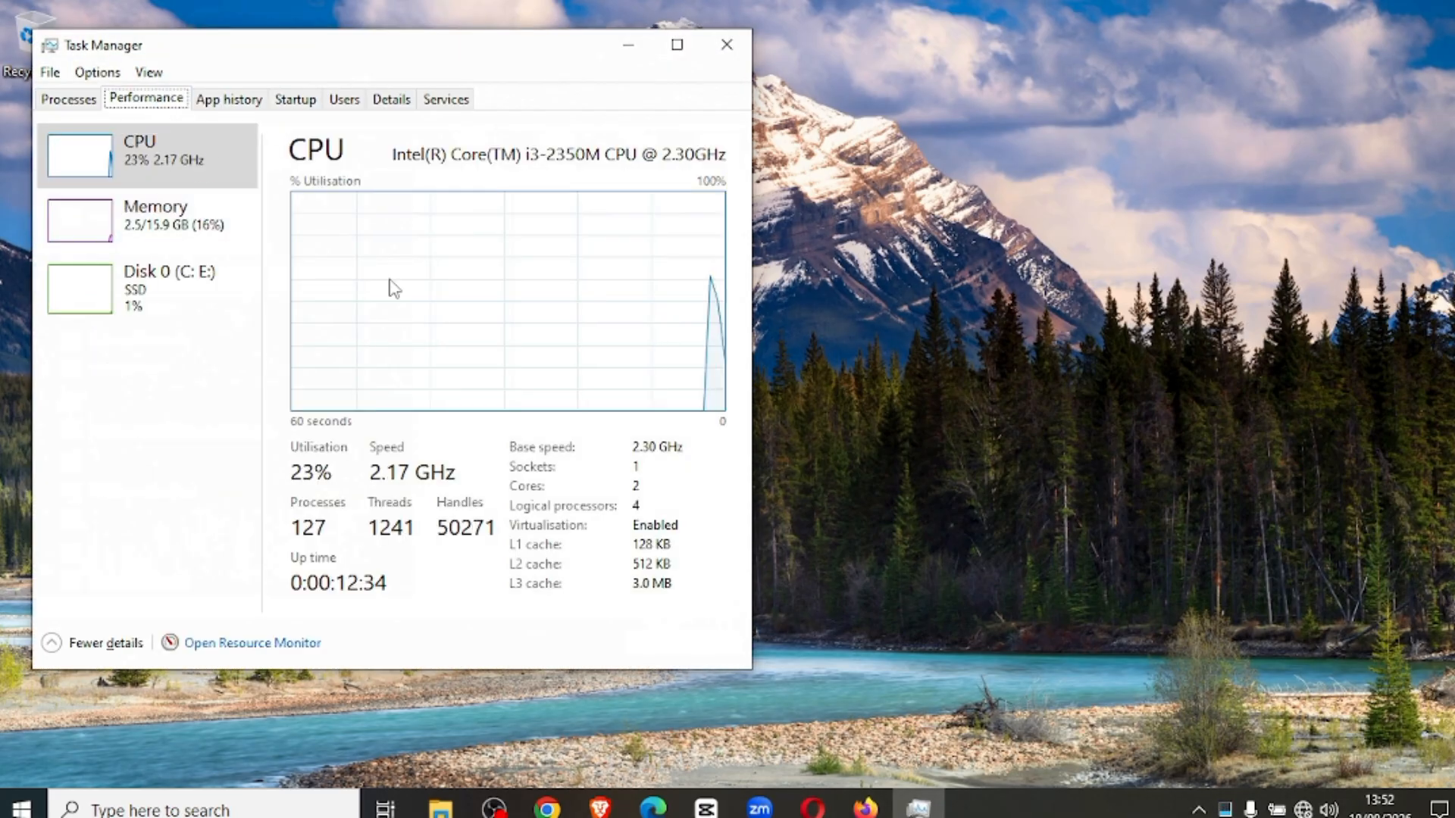
click(677, 45)
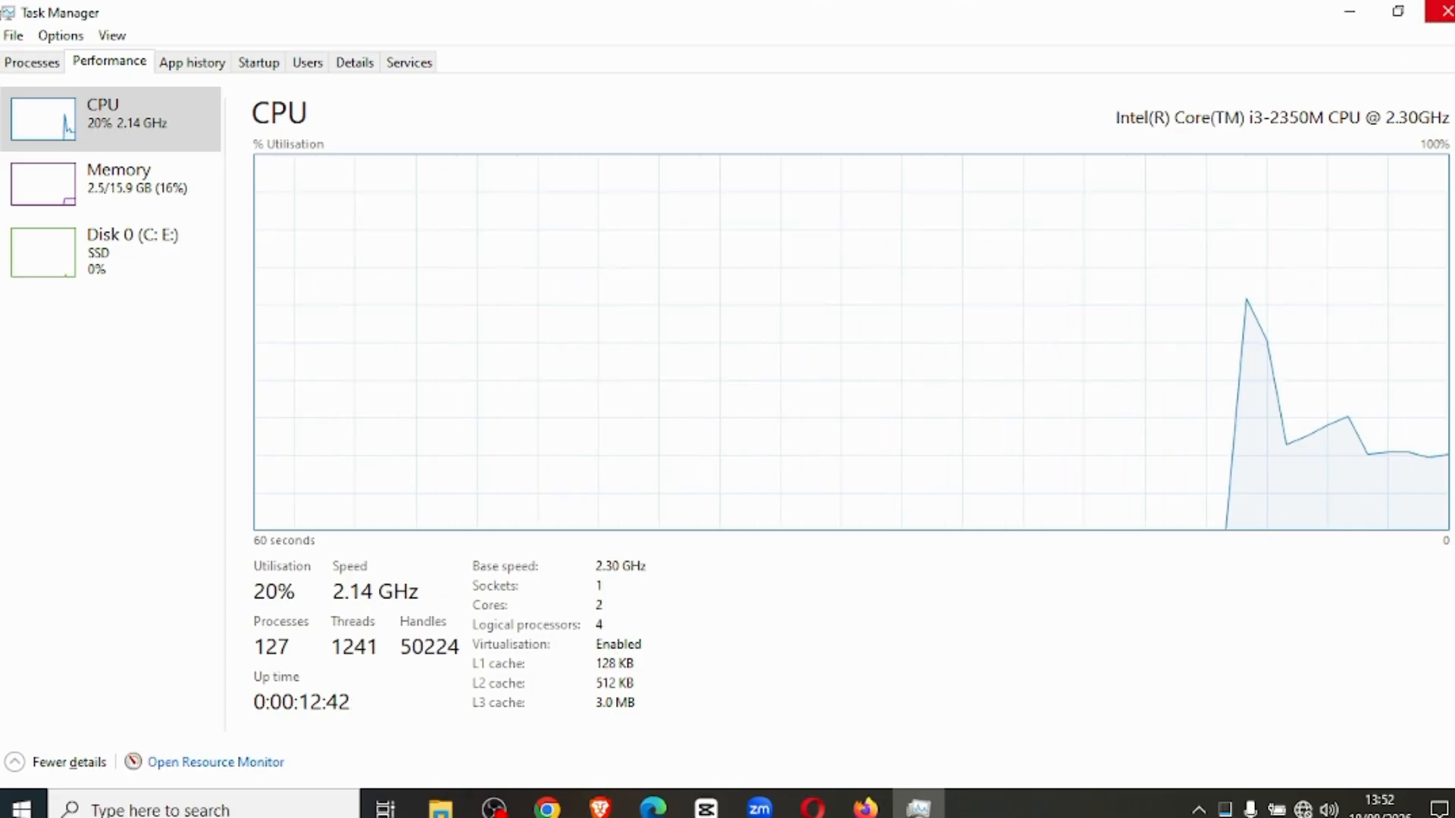
click(1439, 11)
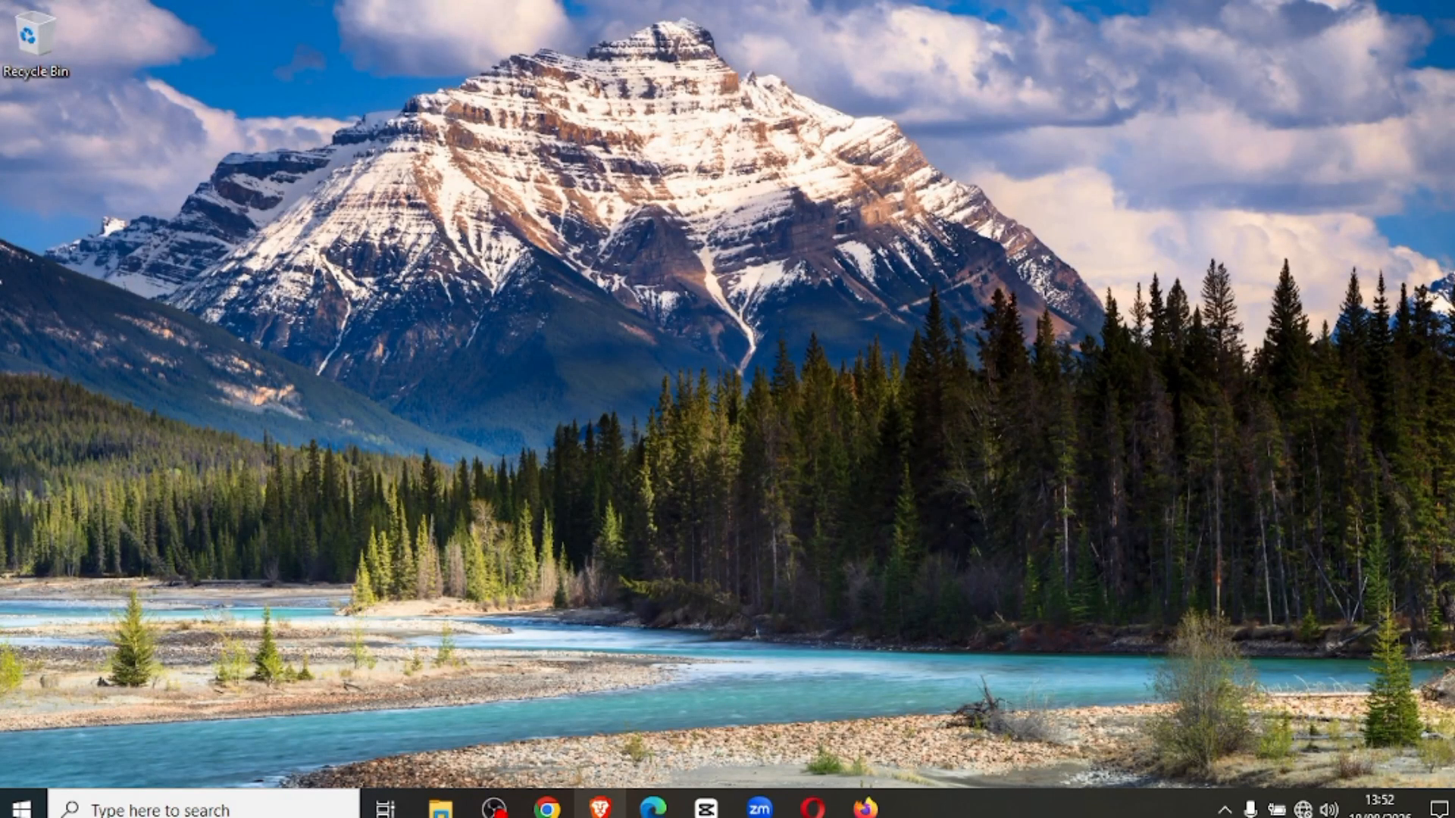
Switch to Brave, search for "virtual box download" and open the Downloads – Oracle VirtualBox page.
click(600, 808)
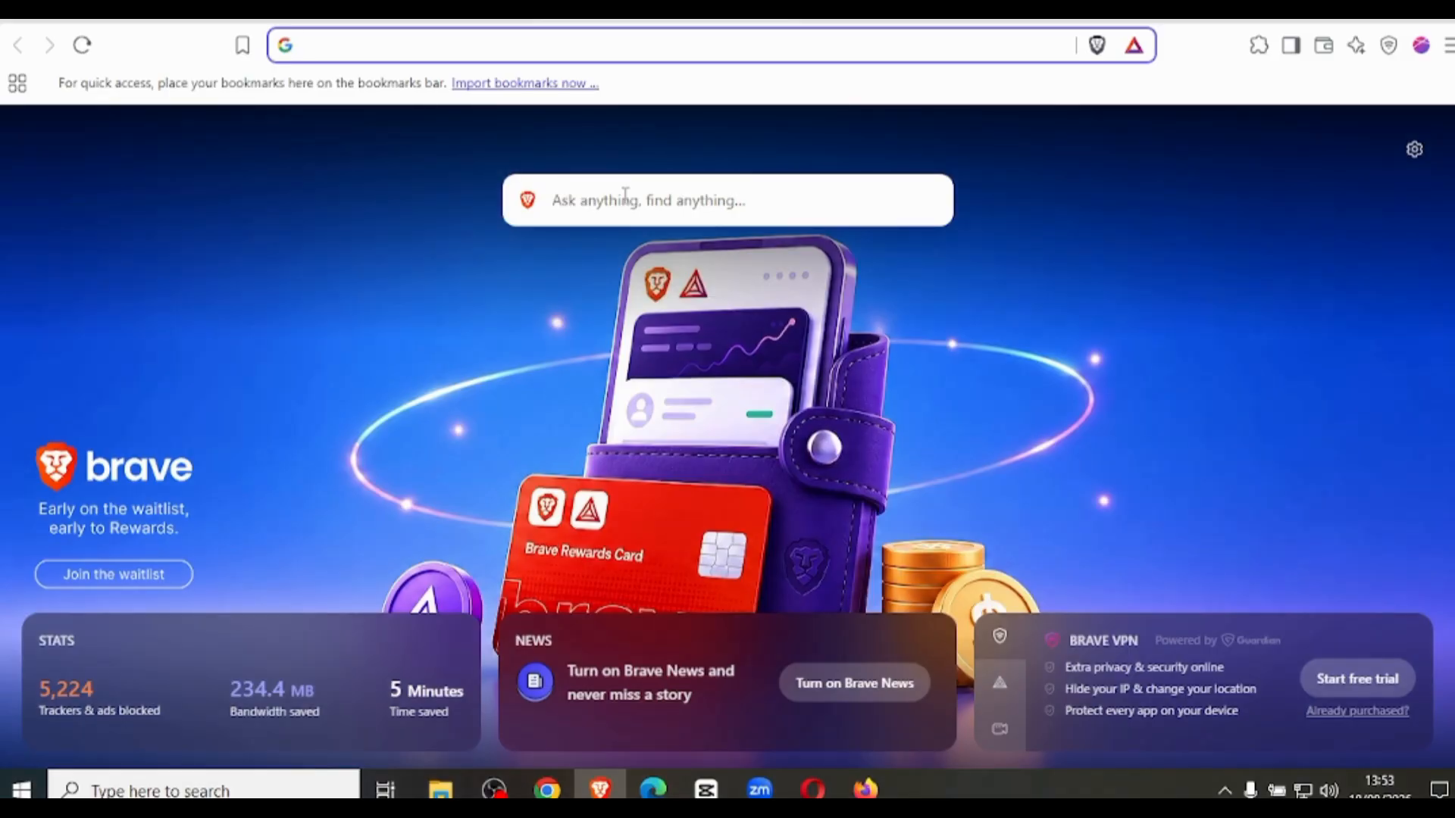
text(virtual box download)
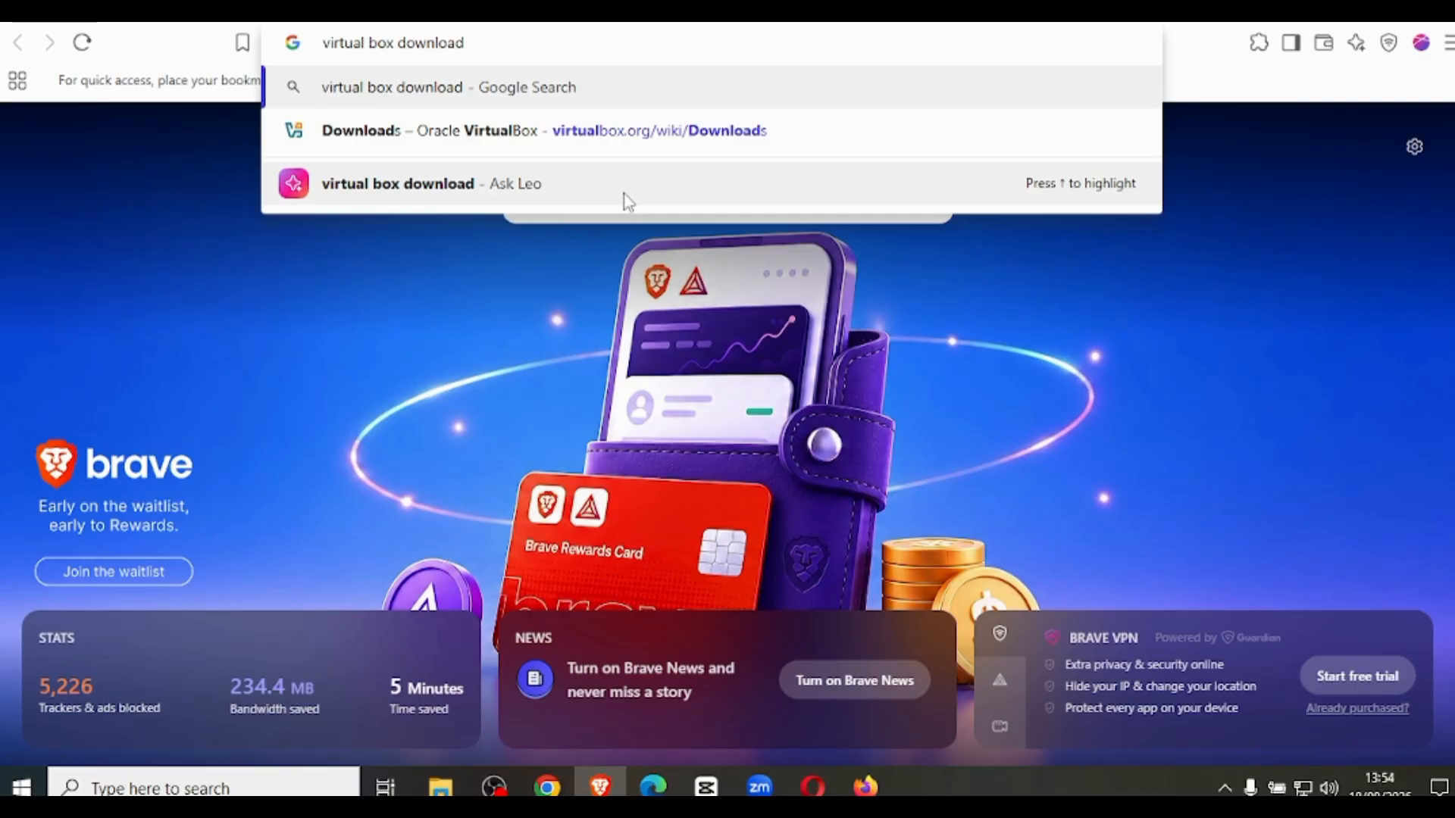
key(Return)
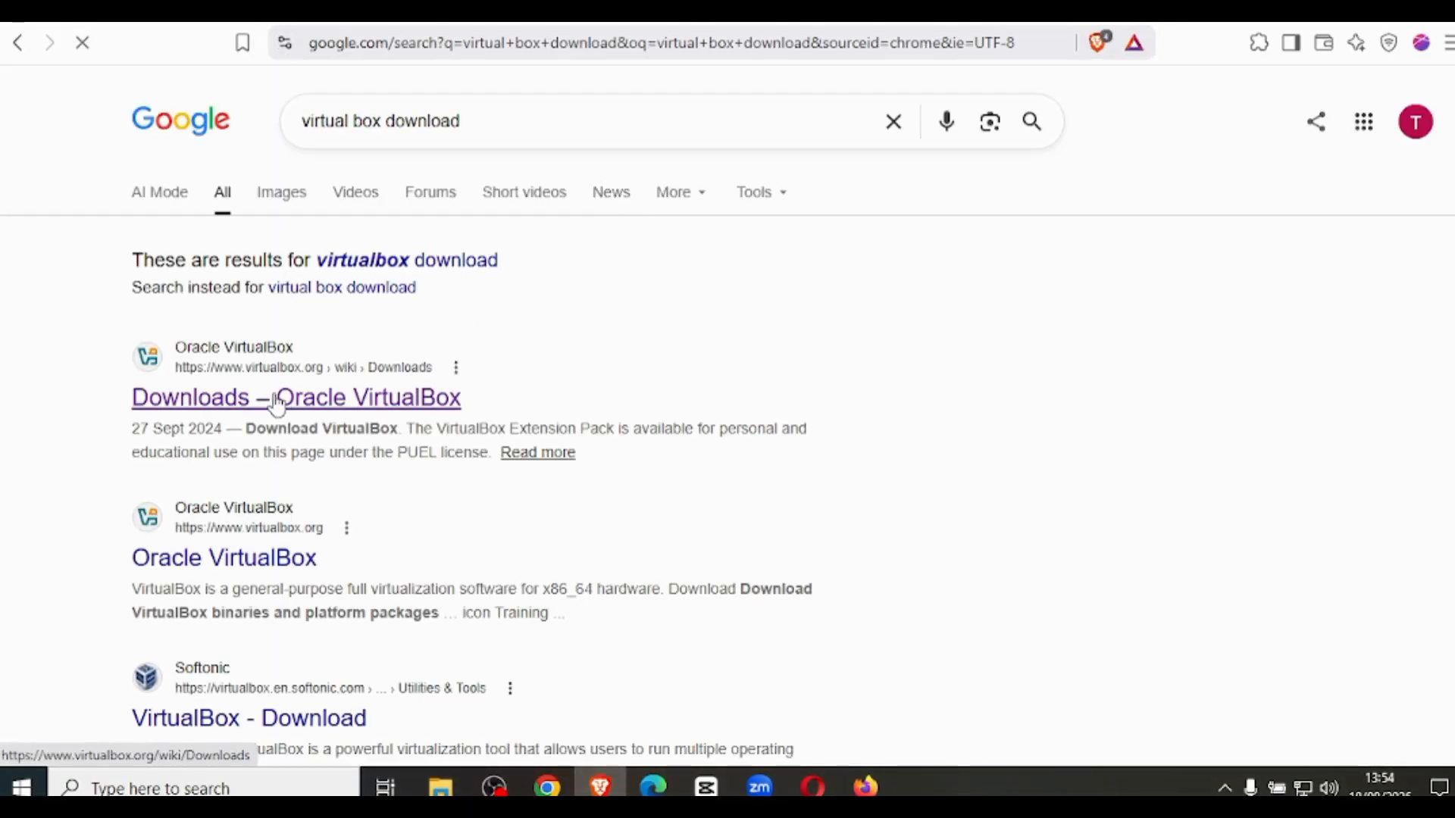
click(376, 262)
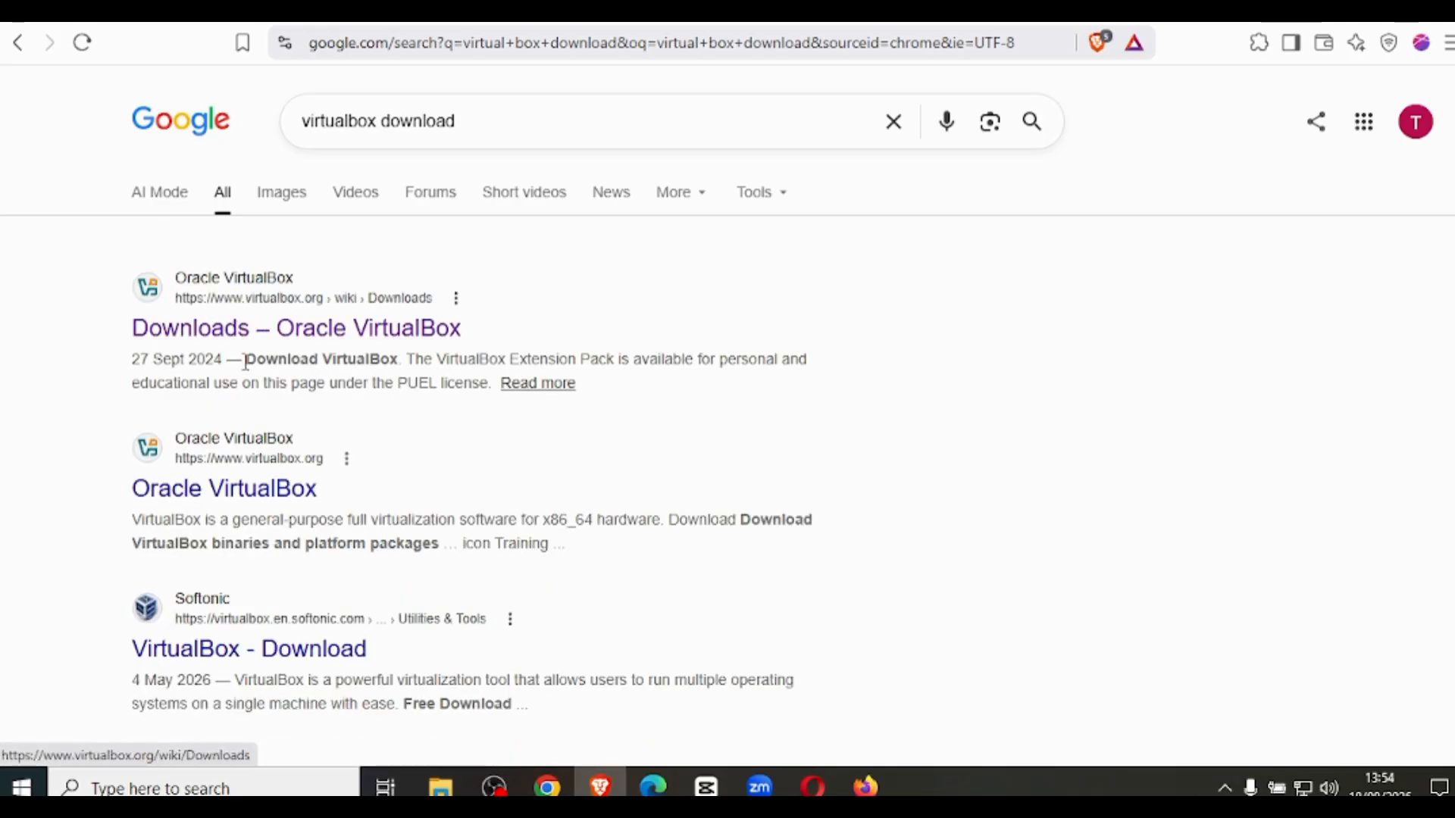
click(172, 343)
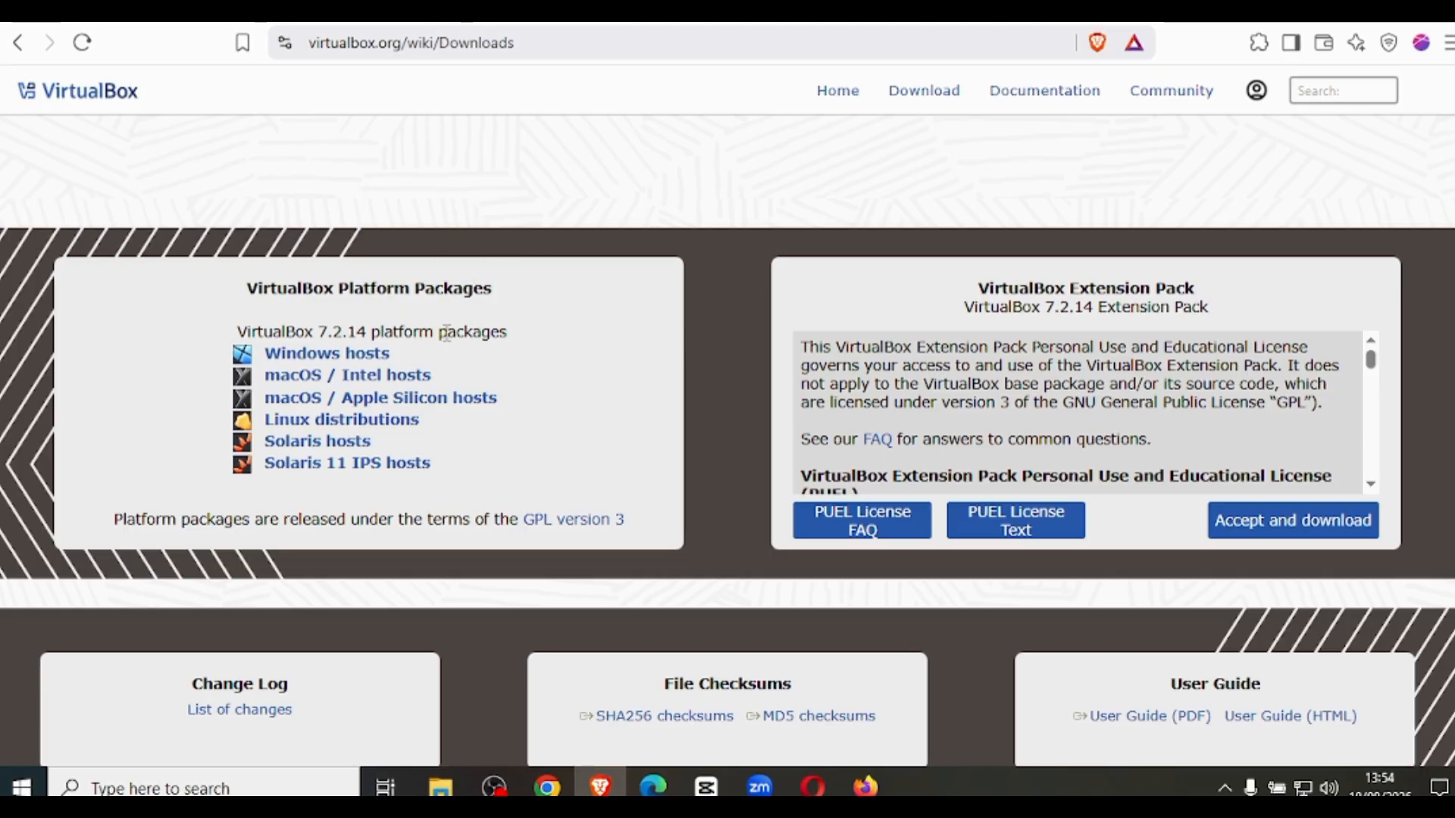
Download the Windows hosts package VirtualBox-7.2.14-174565-Win.exe and launch the installer from its download folder.
click(339, 355)
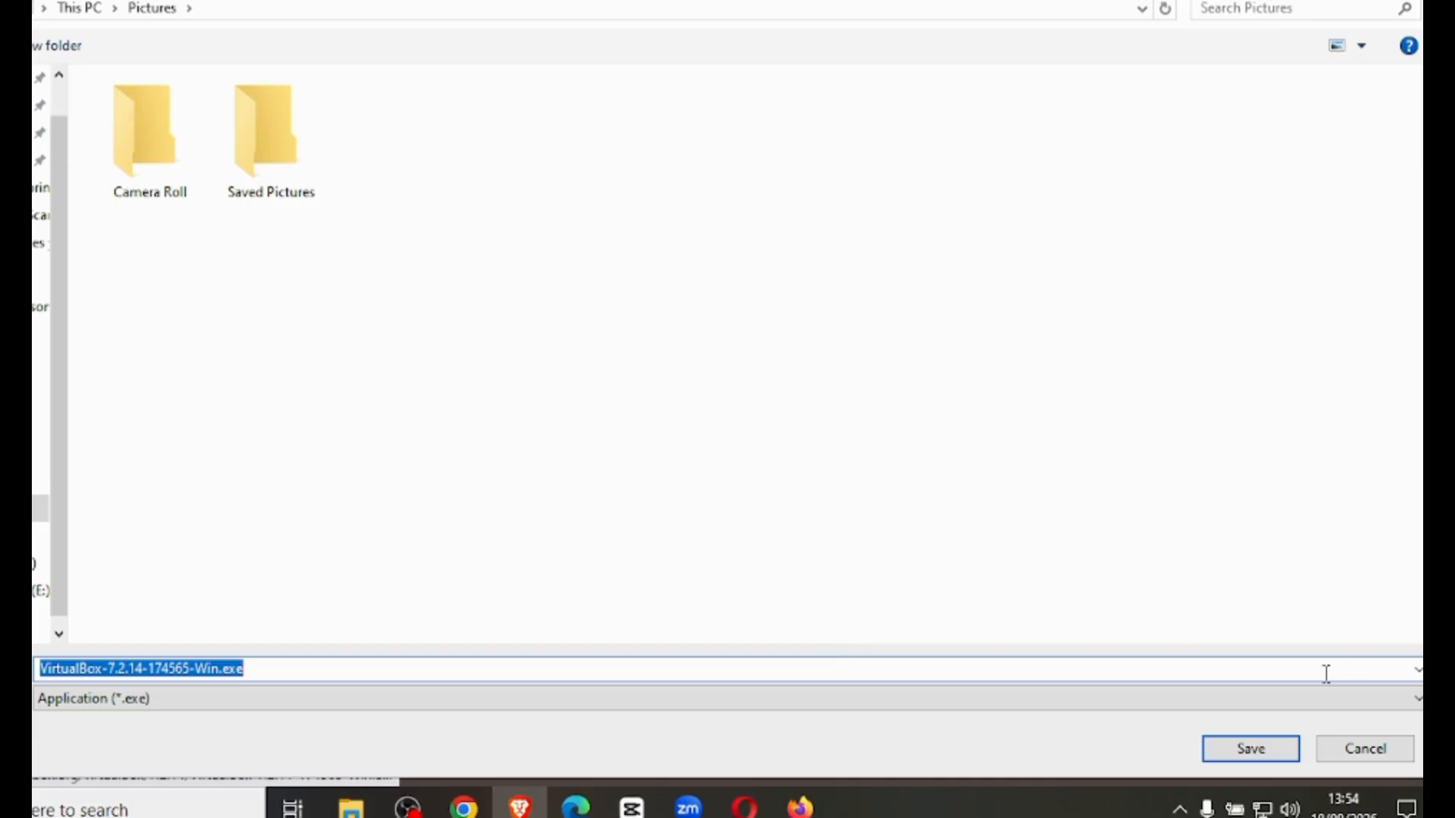
click(1250, 751)
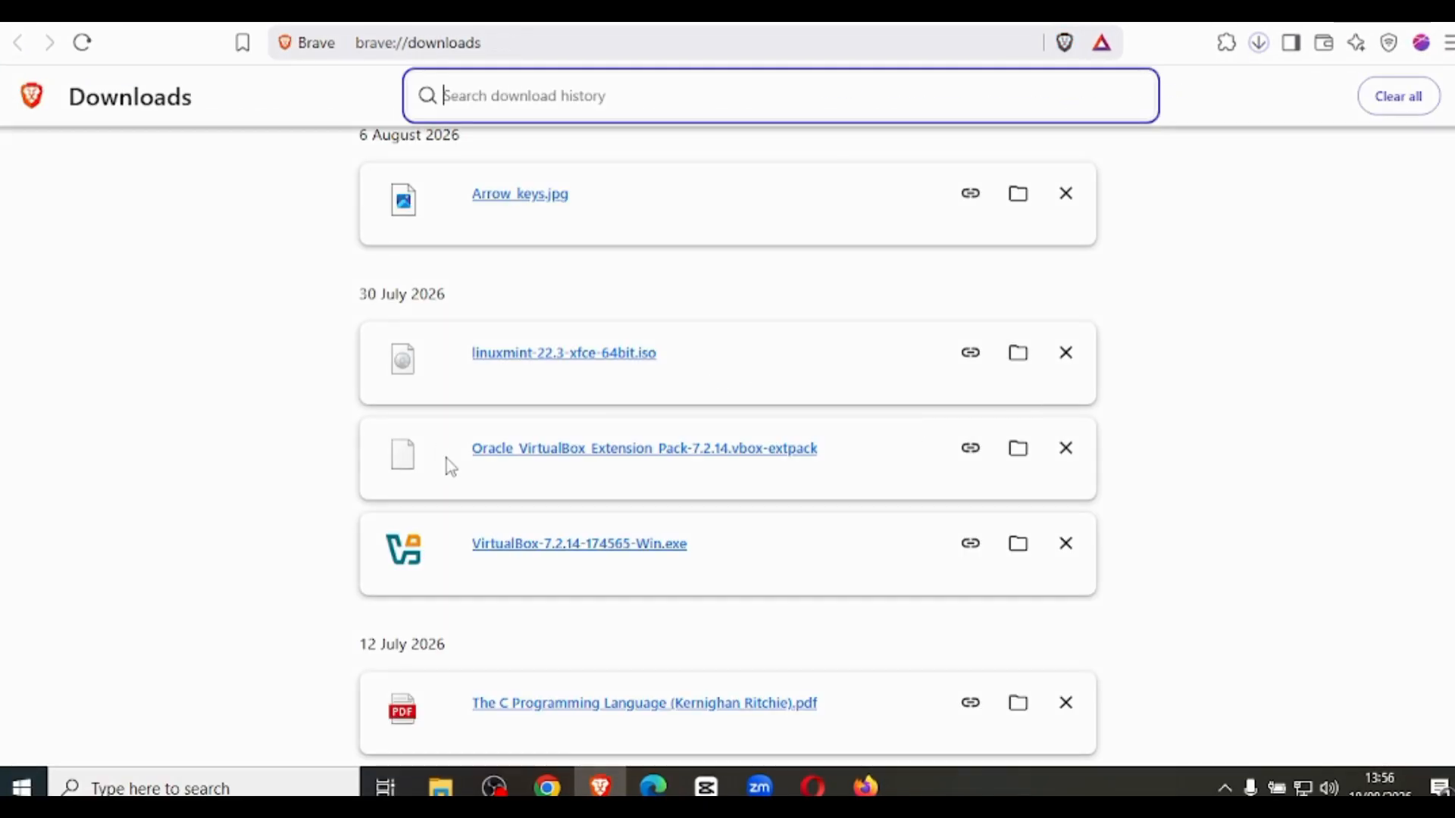
click(1017, 544)
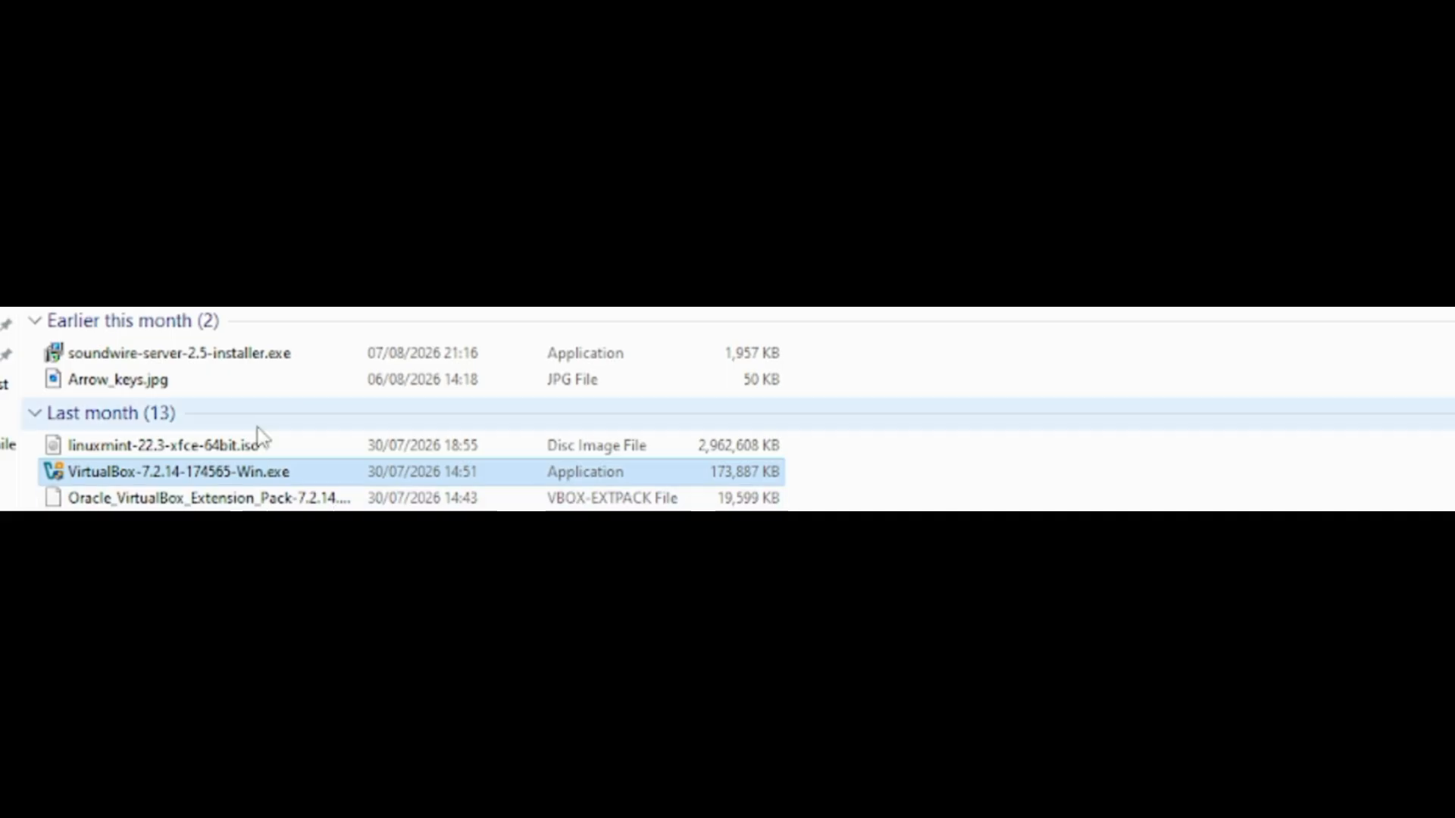
click(177, 497)
click(126, 479)
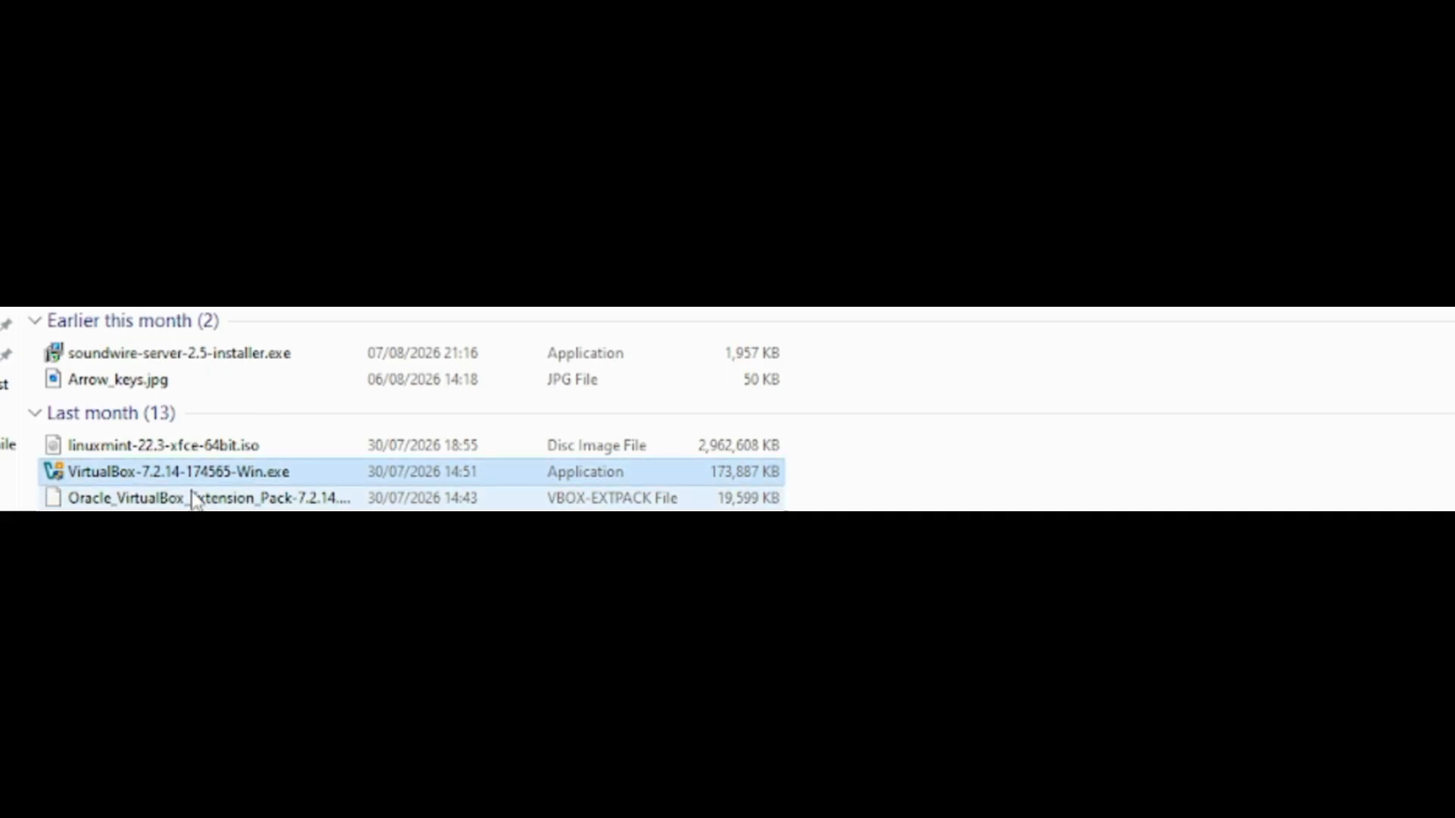
double_click(100, 473)
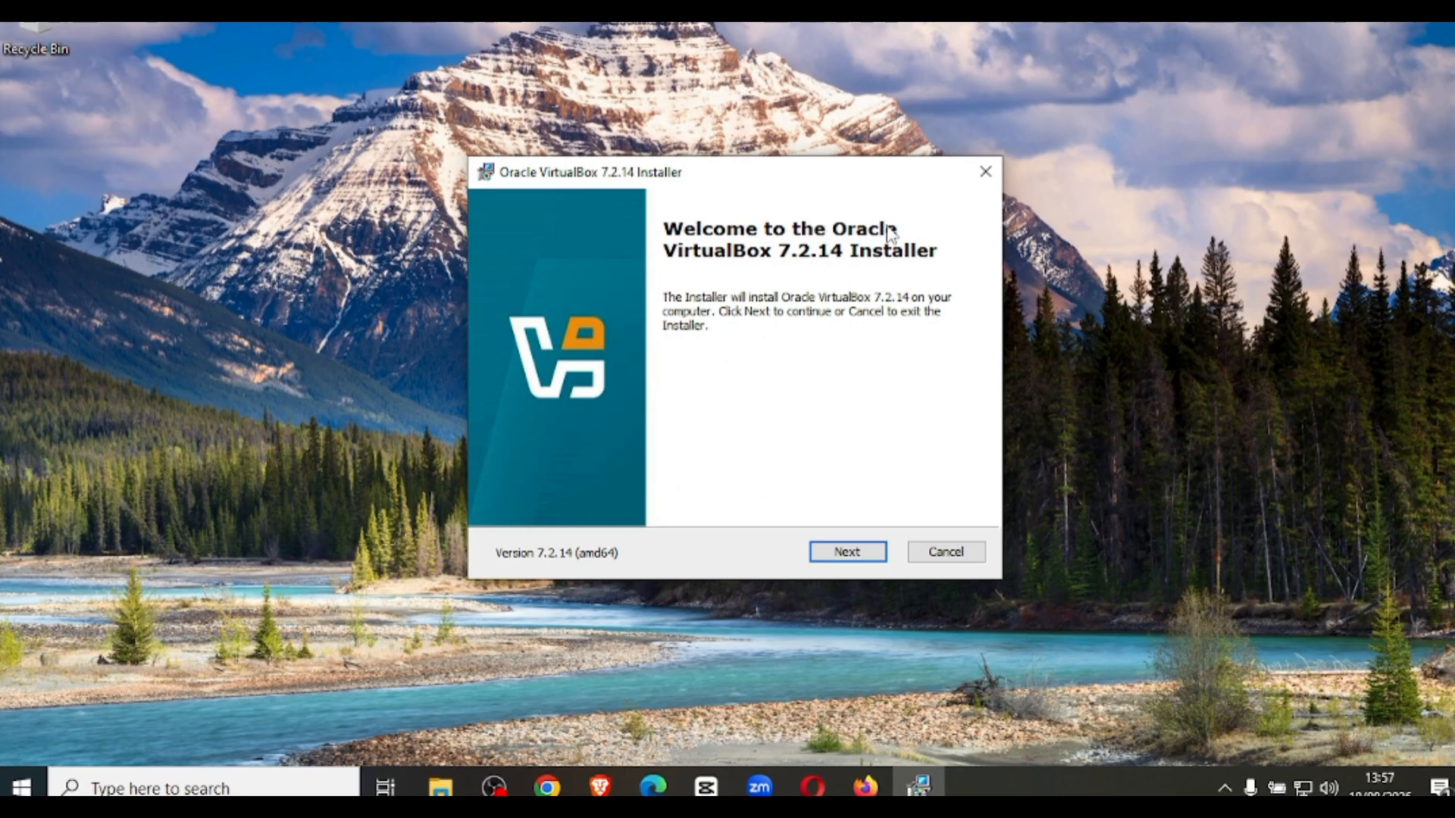
Proceed past the installer's welcome page and accept the terms of the license agreement.
click(855, 553)
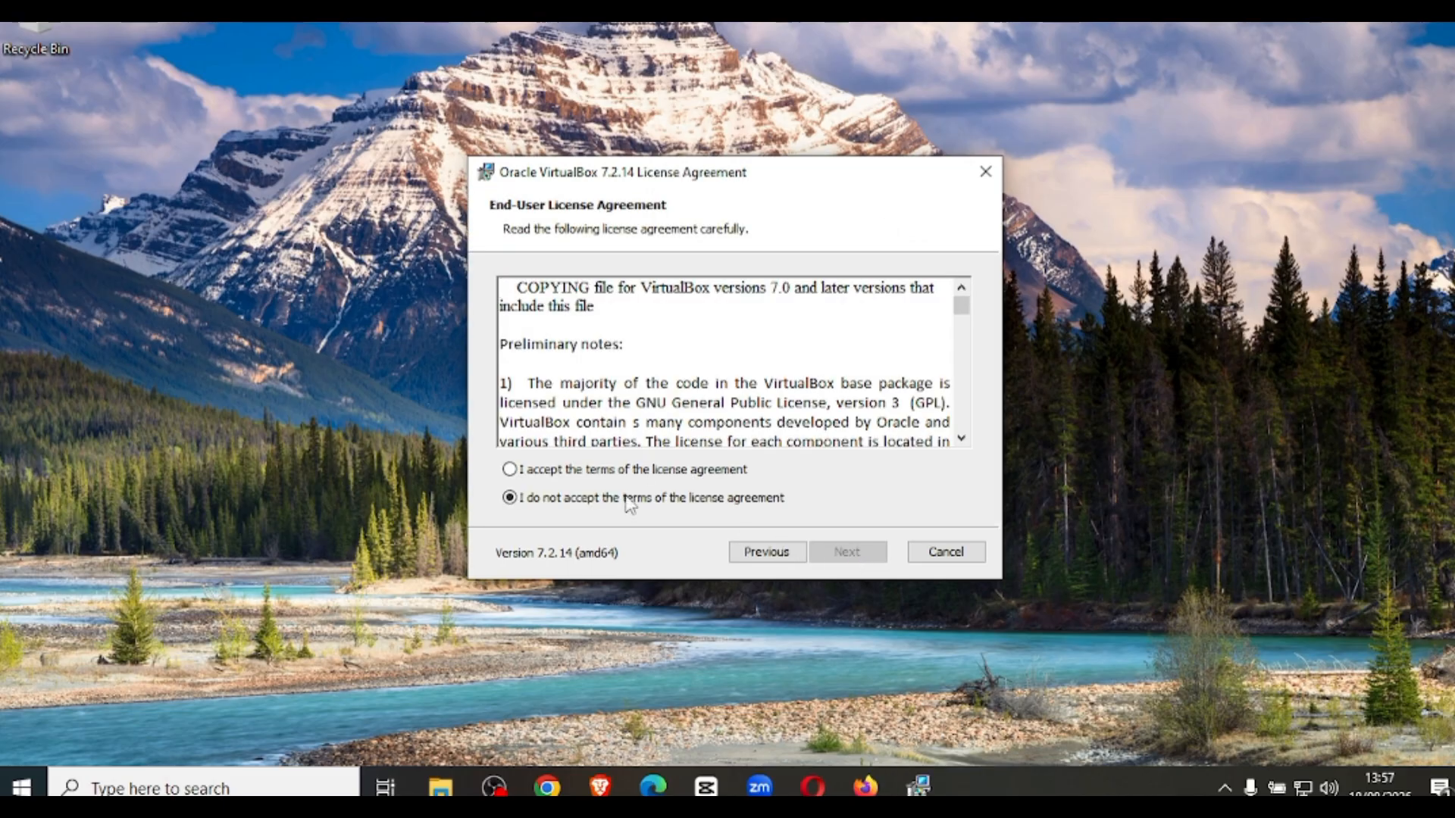
click(515, 472)
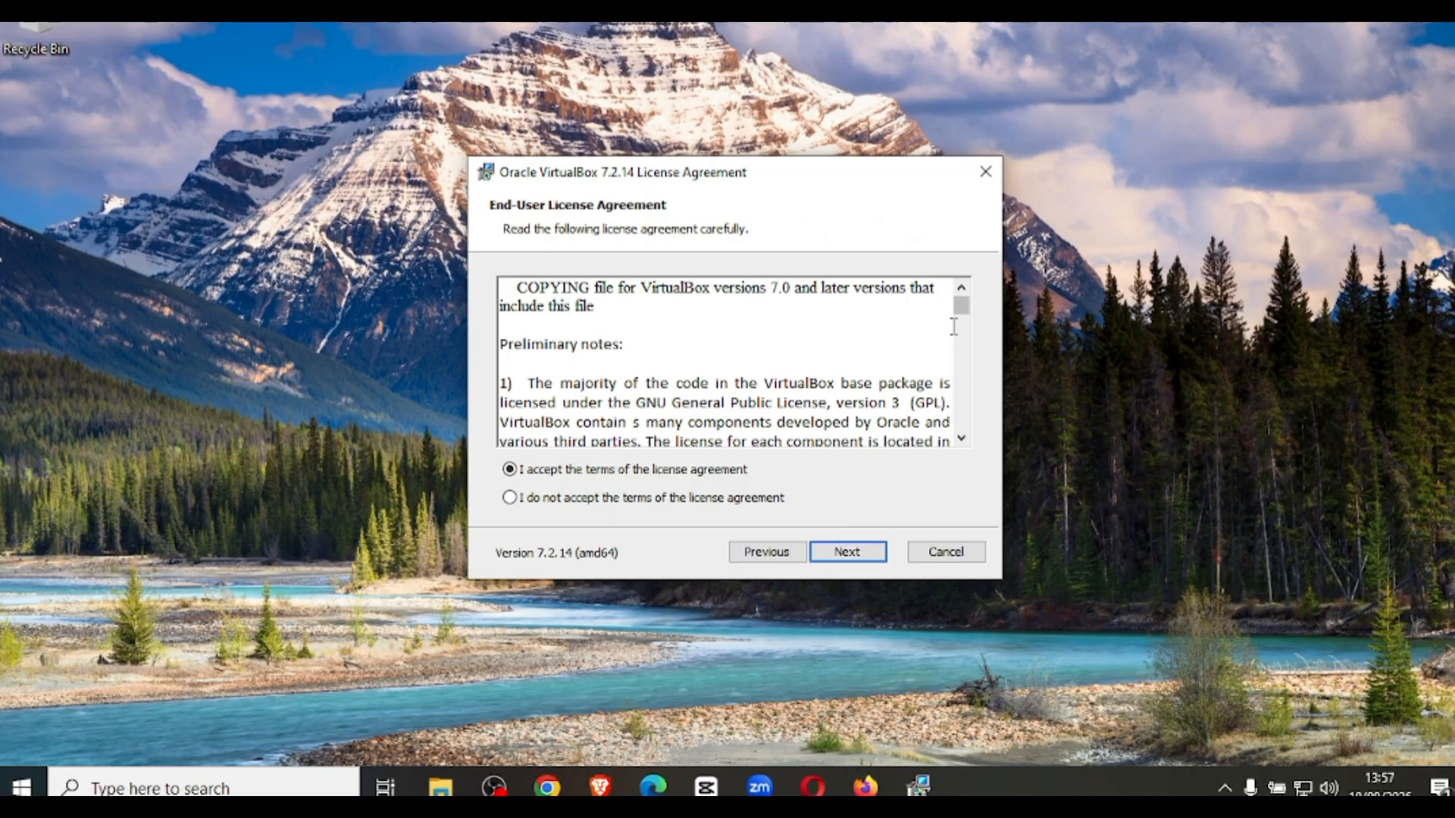
drag(964, 314, 962, 445)
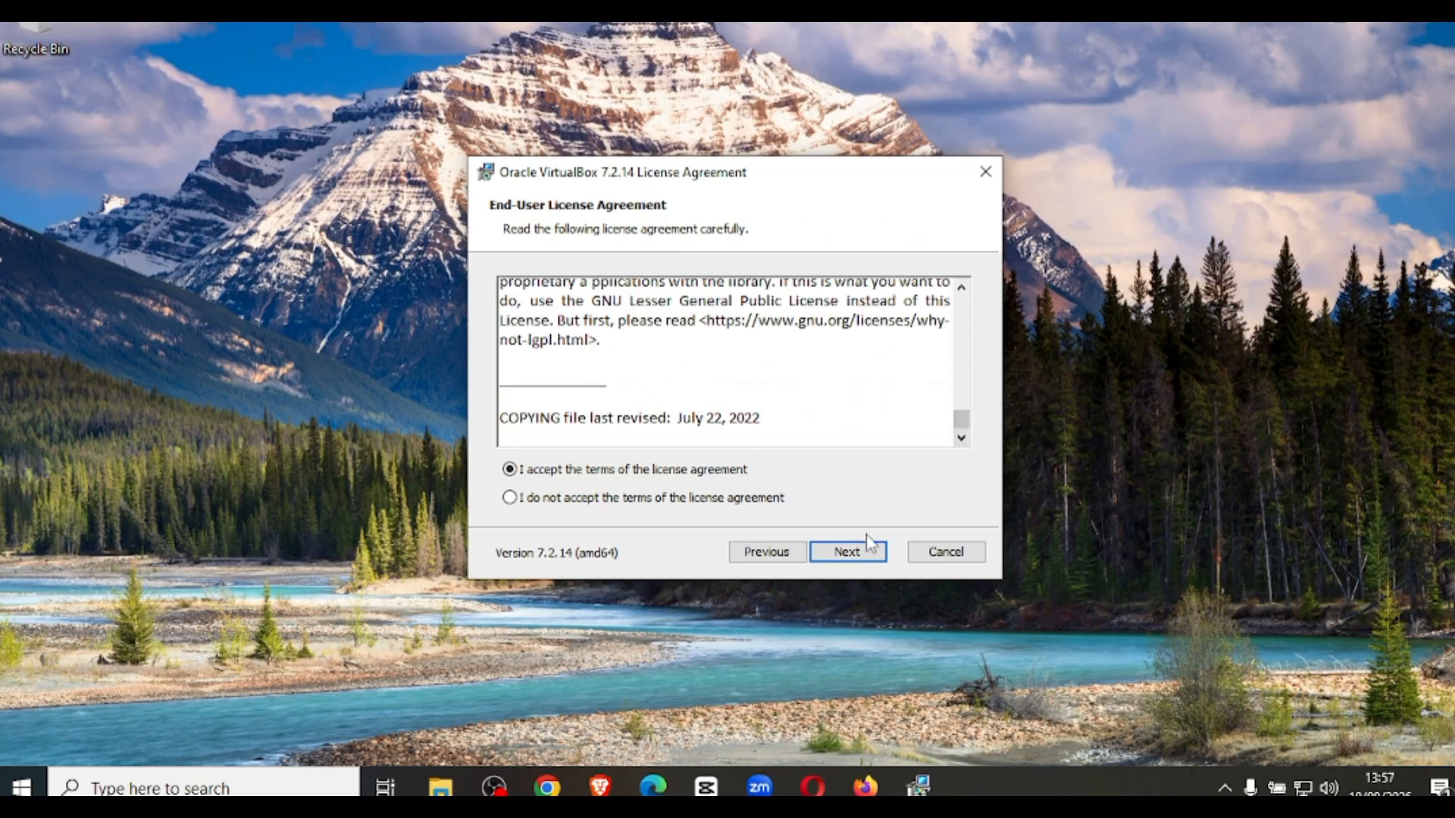
click(849, 554)
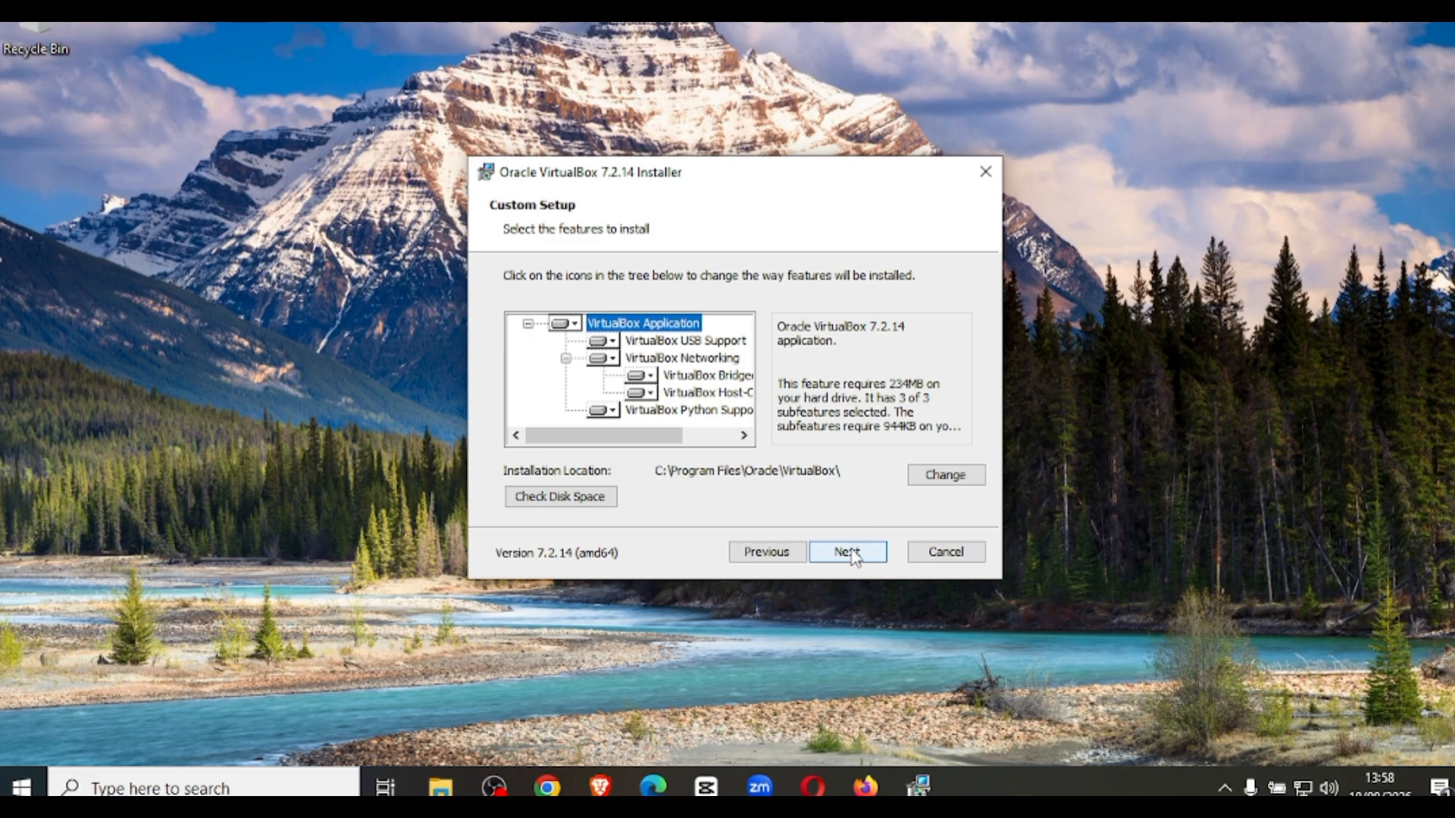
Keep the default VirtualBox features and installation location, and accept the network disconnection and missing dependencies notices.
click(854, 558)
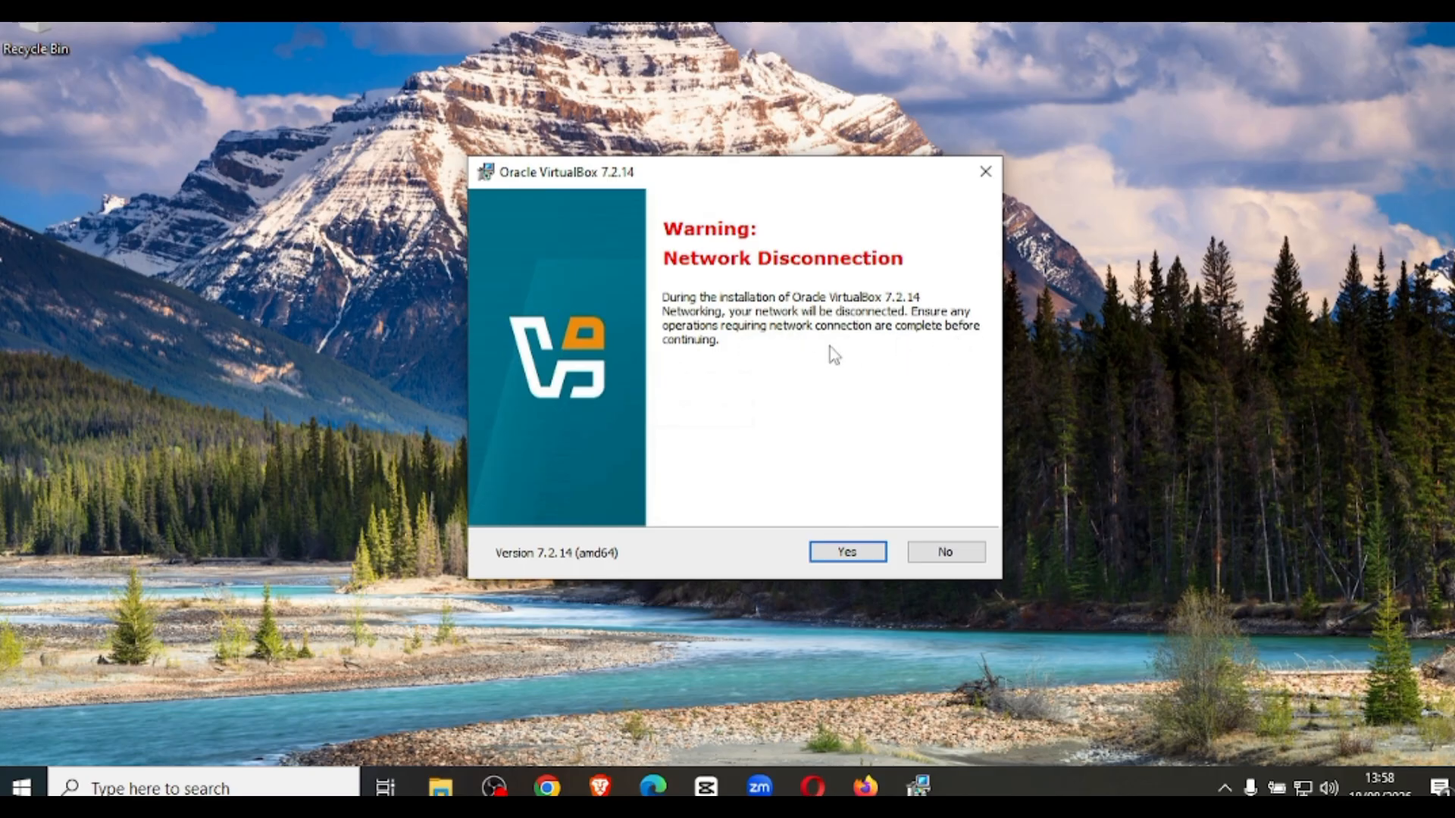
click(850, 553)
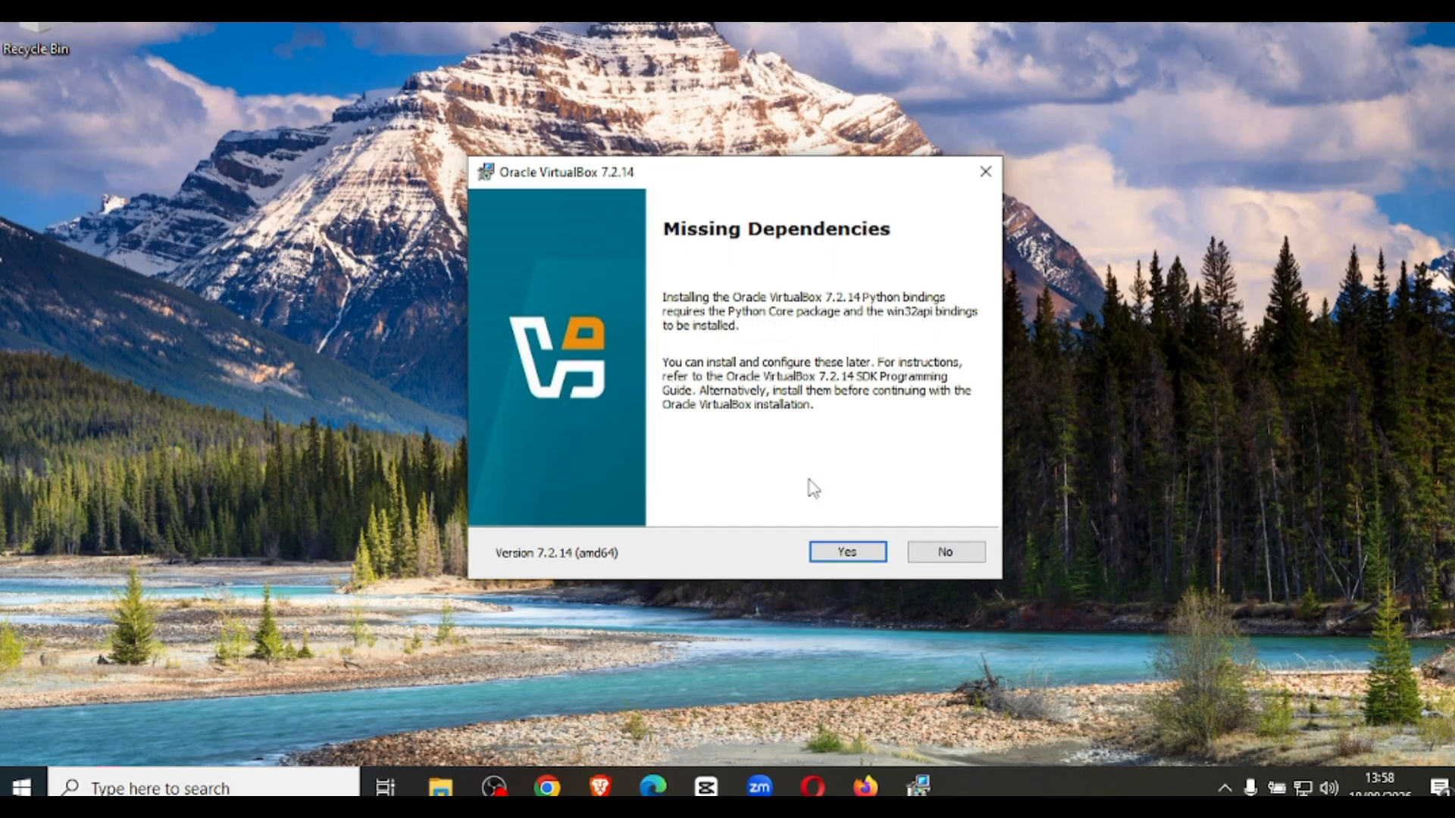
click(853, 558)
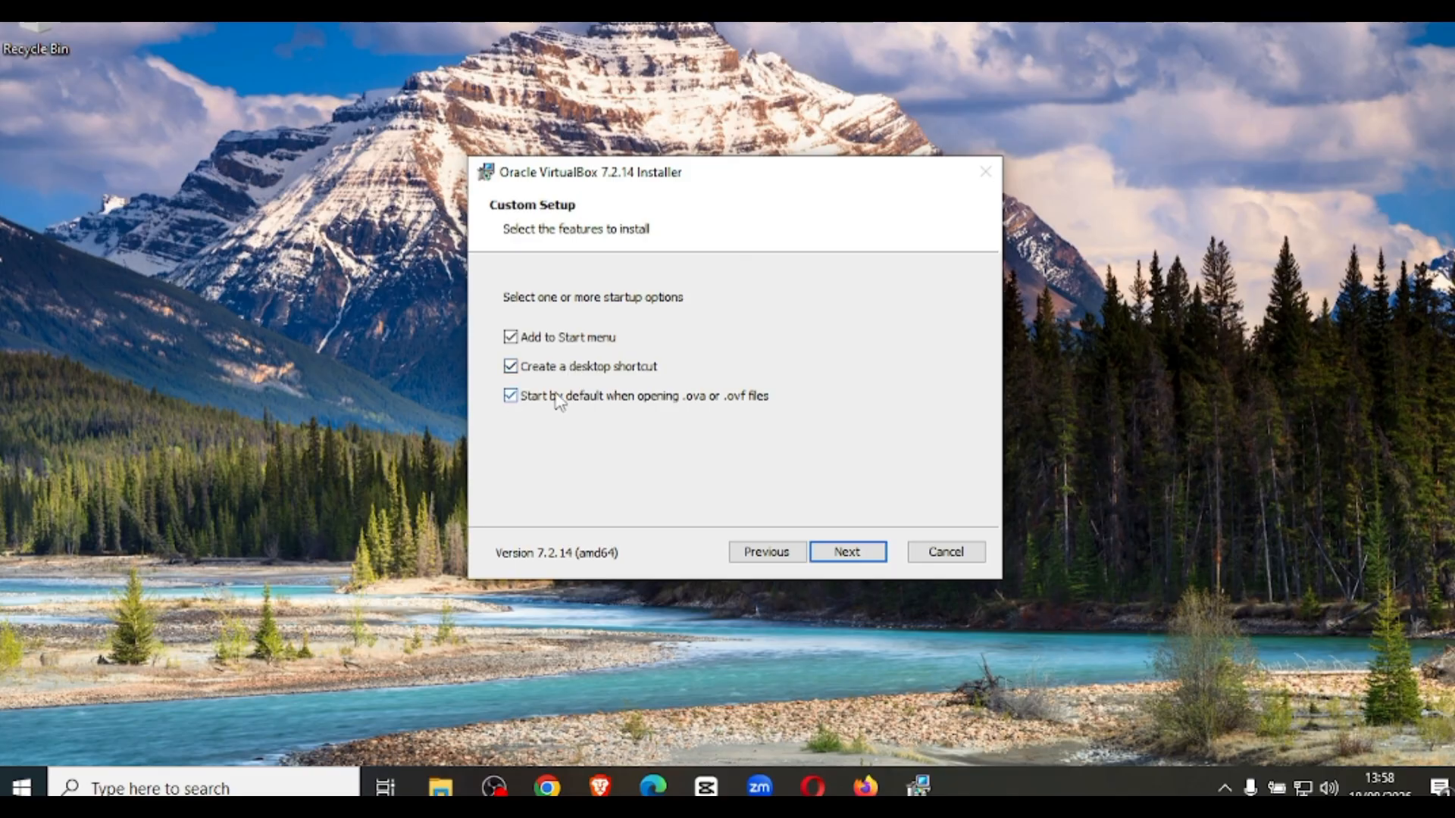
Turn off the desktop shortcut option and install VirtualBox 7.2.14.
click(512, 368)
click(852, 559)
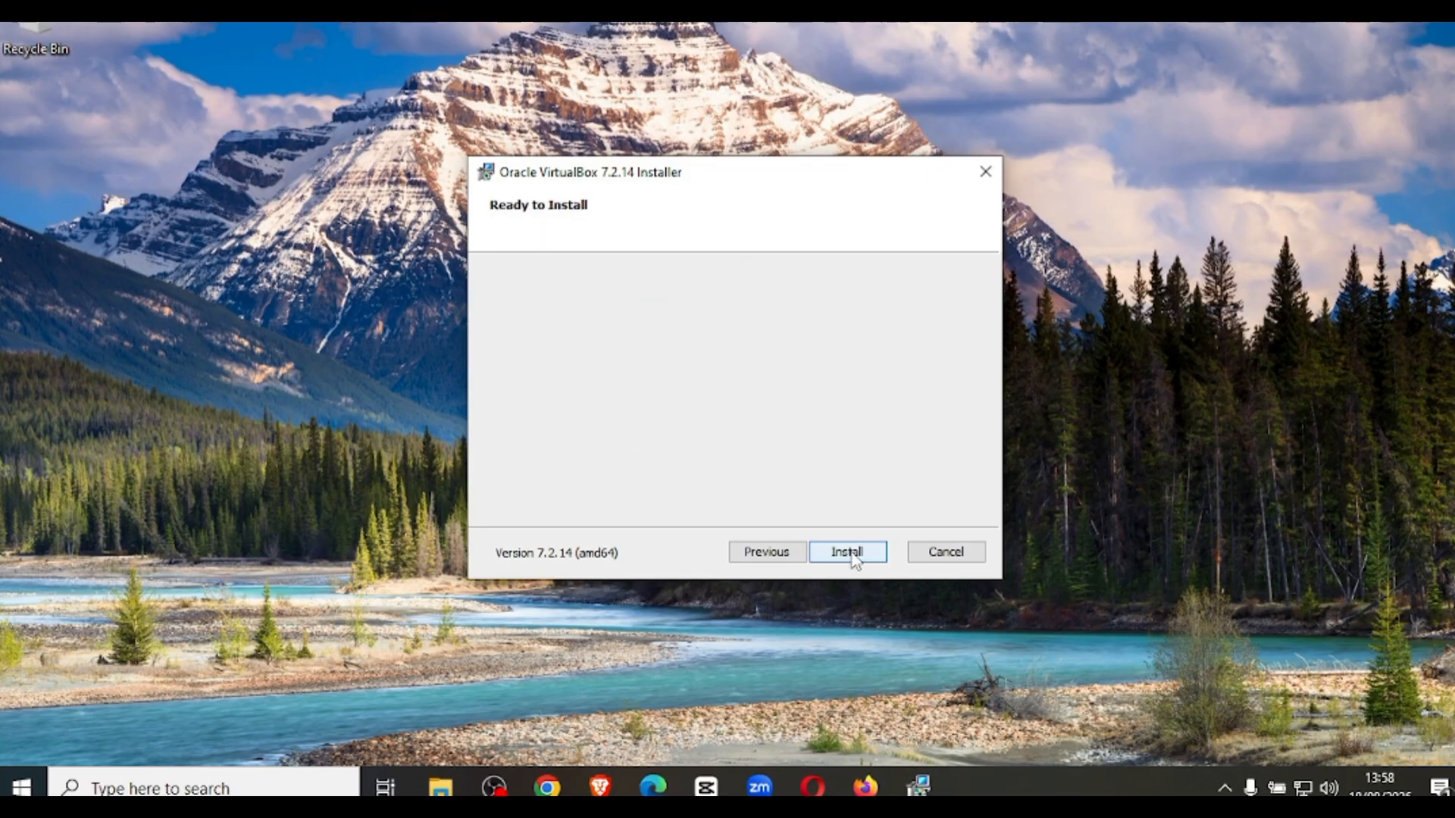
click(849, 552)
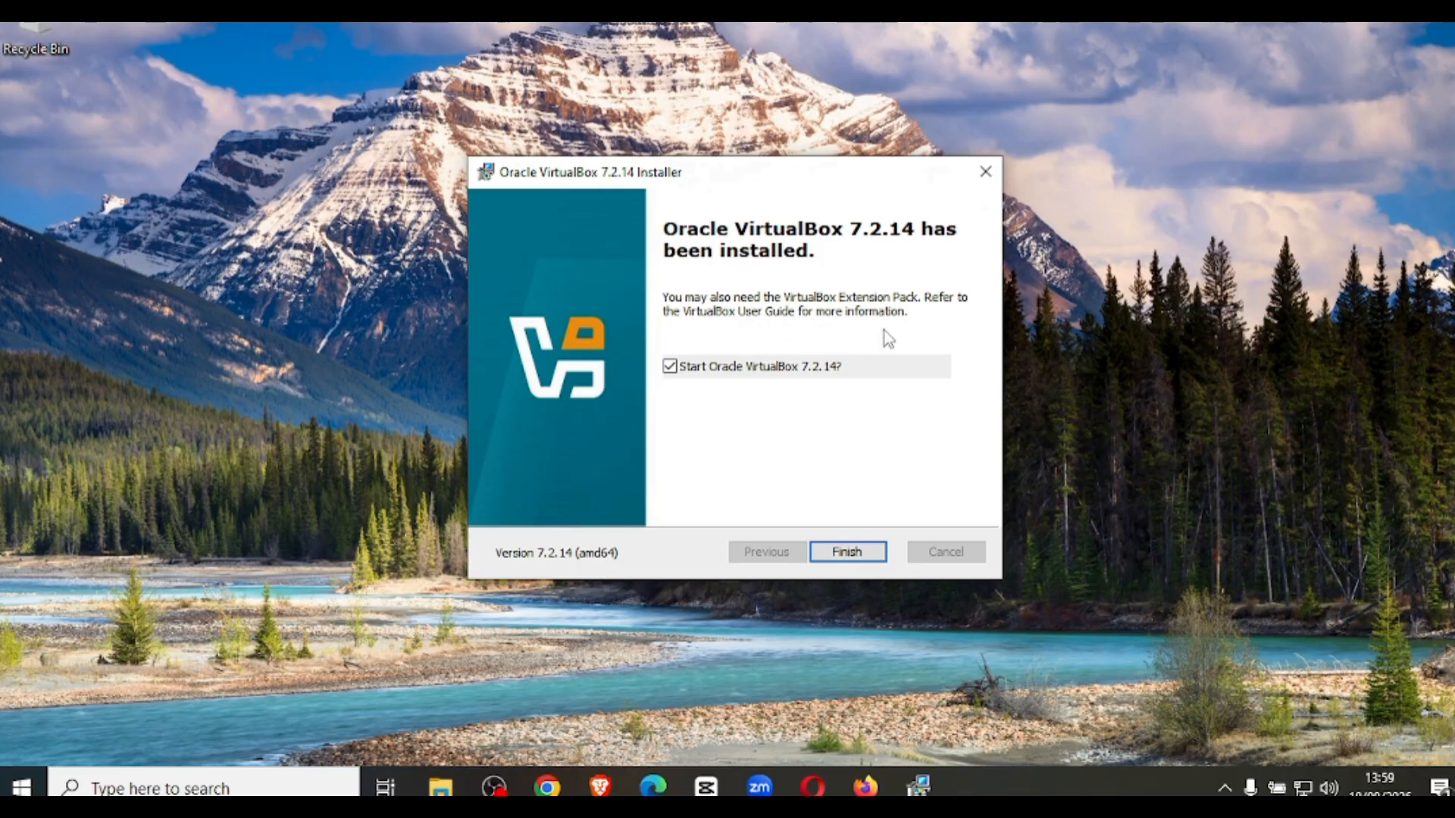
In the Brave browser, search the web for the VirtualBox extension pack and open the Oracle VirtualBox Downloads page.
key(alt+Tab)
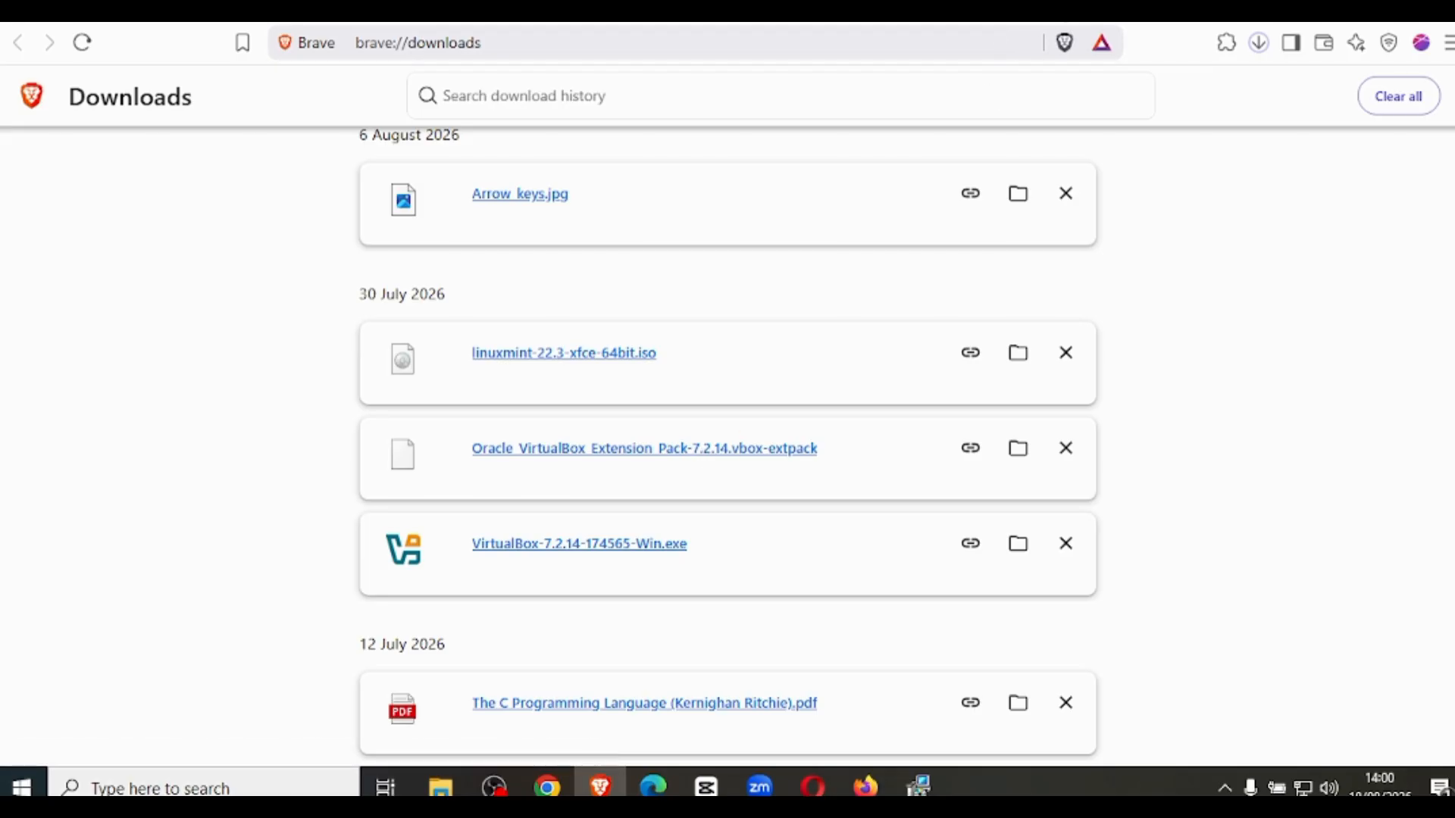
key(ctrl+t)
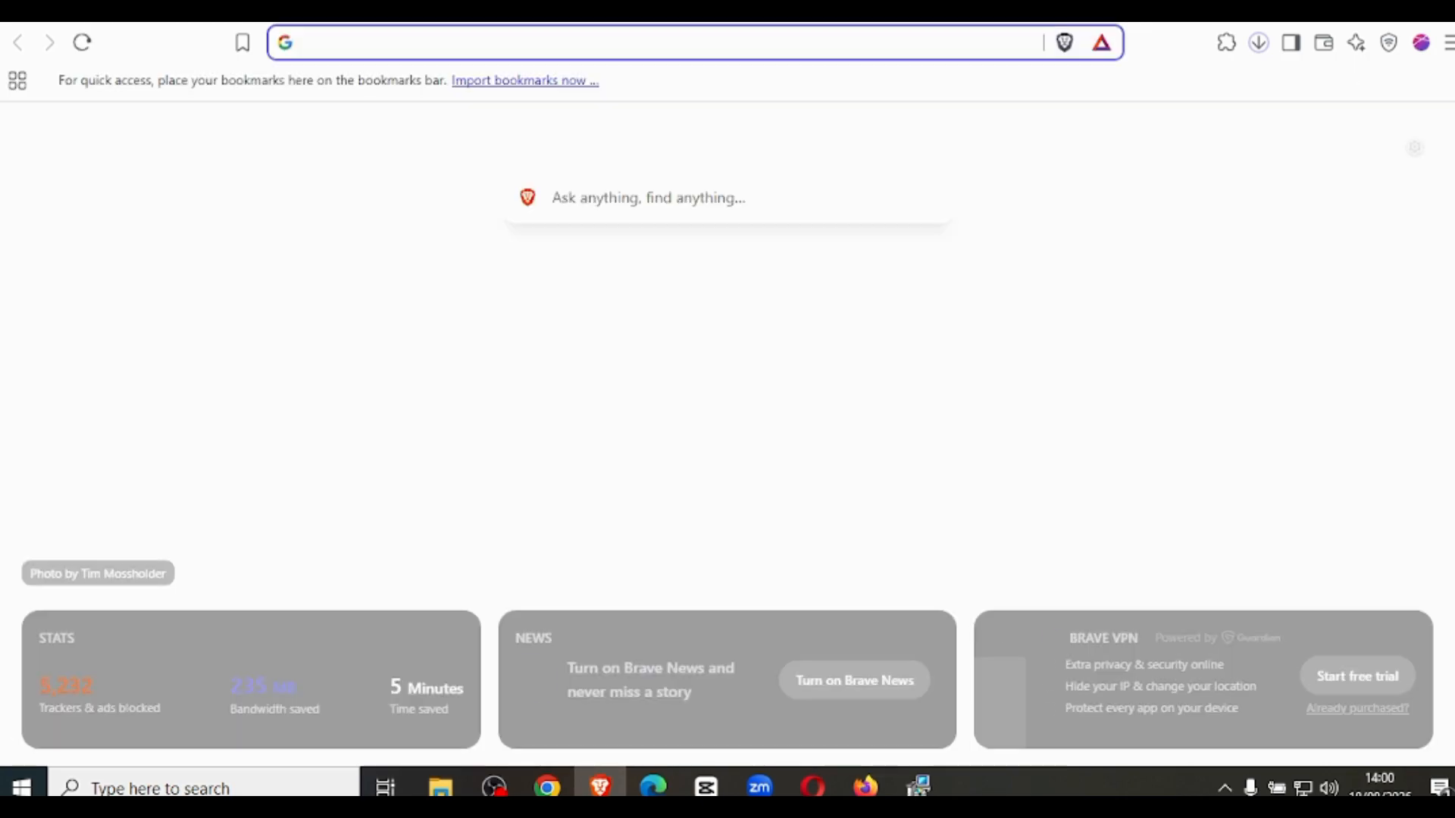
text(virtuali box extension pack)
key(Return)
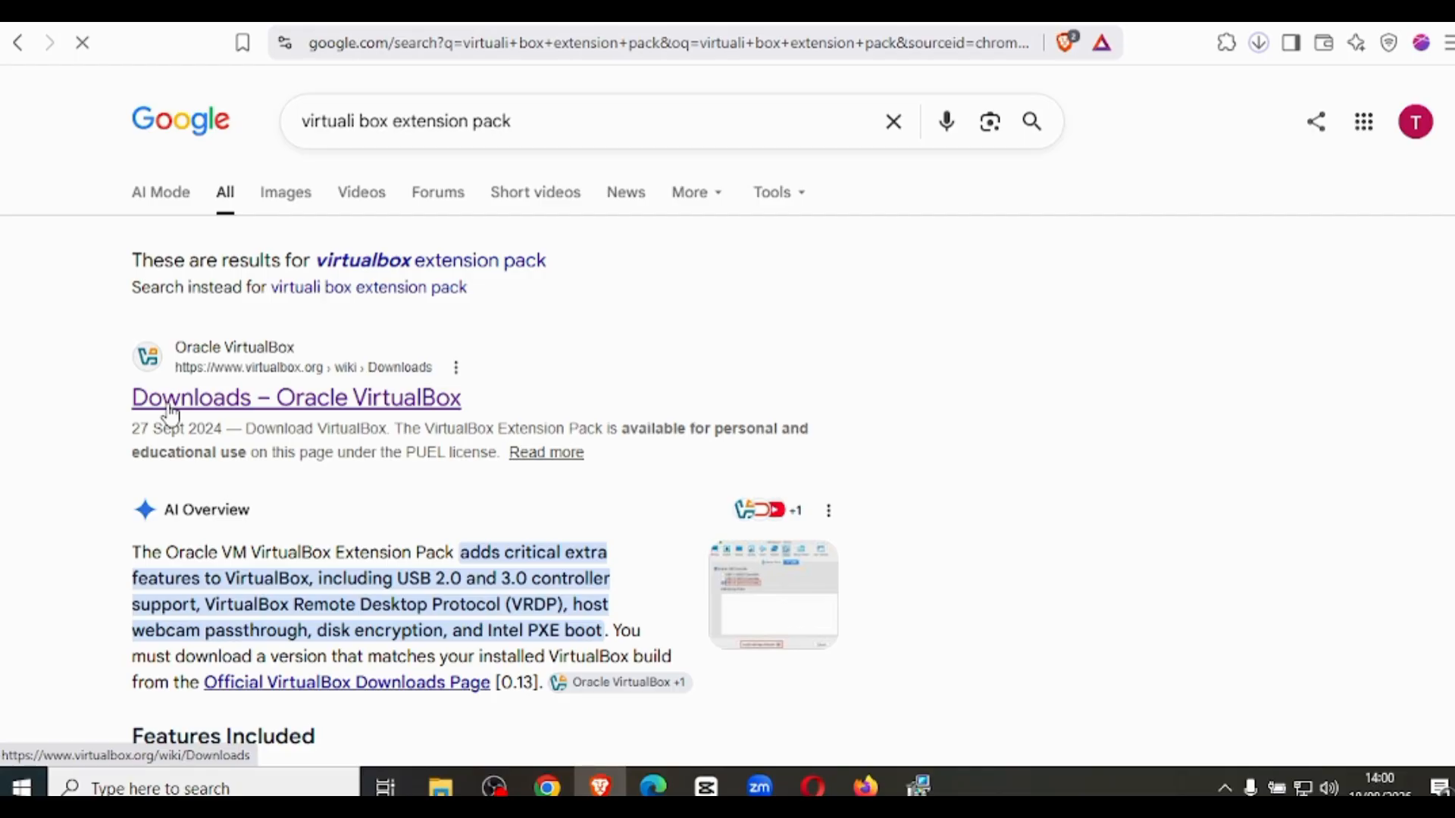
click(169, 413)
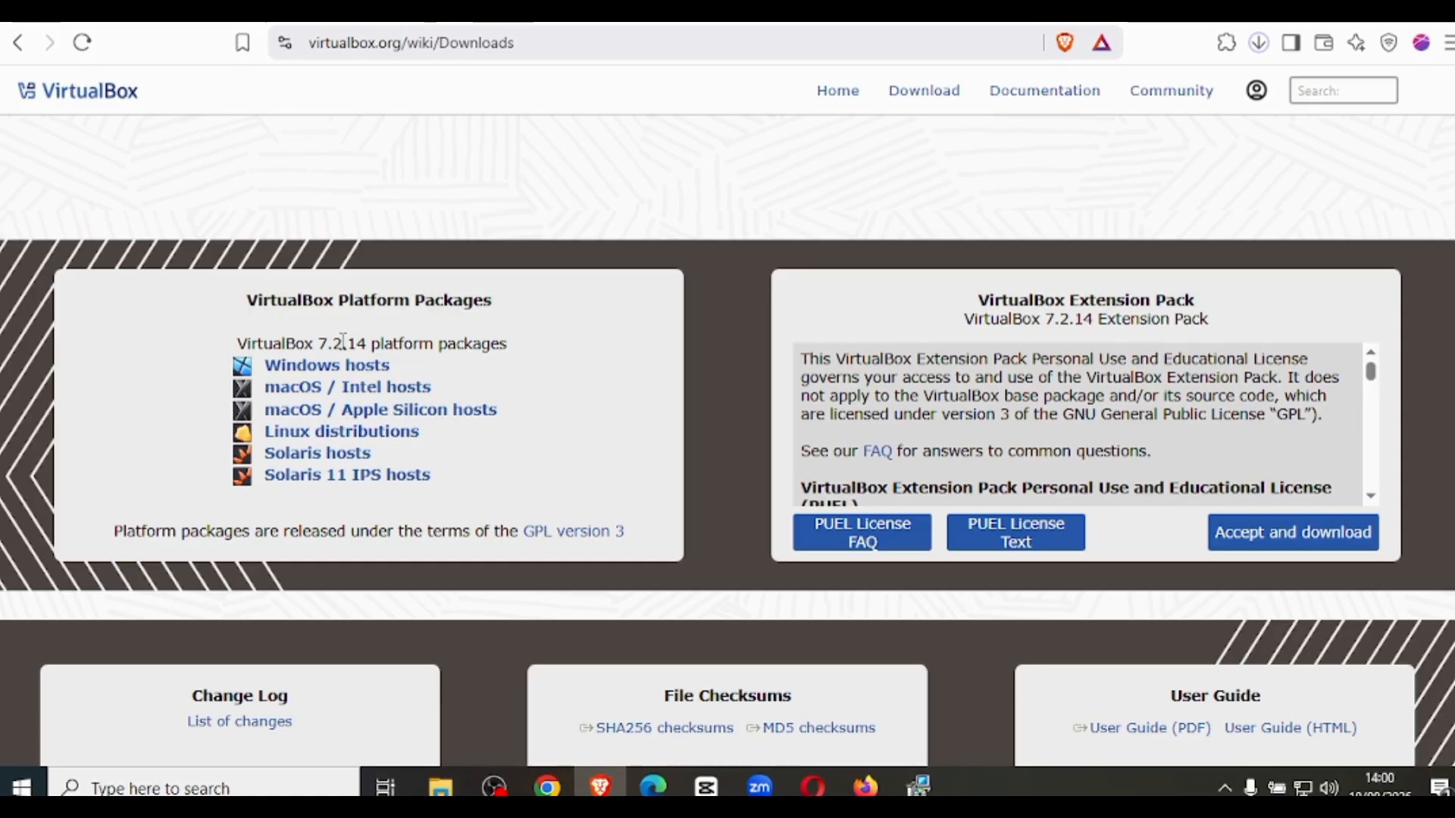
Check that the Extension Pack version matches the 7.2.14 platform packages, then accept its license and download it.
drag(318, 343, 371, 343)
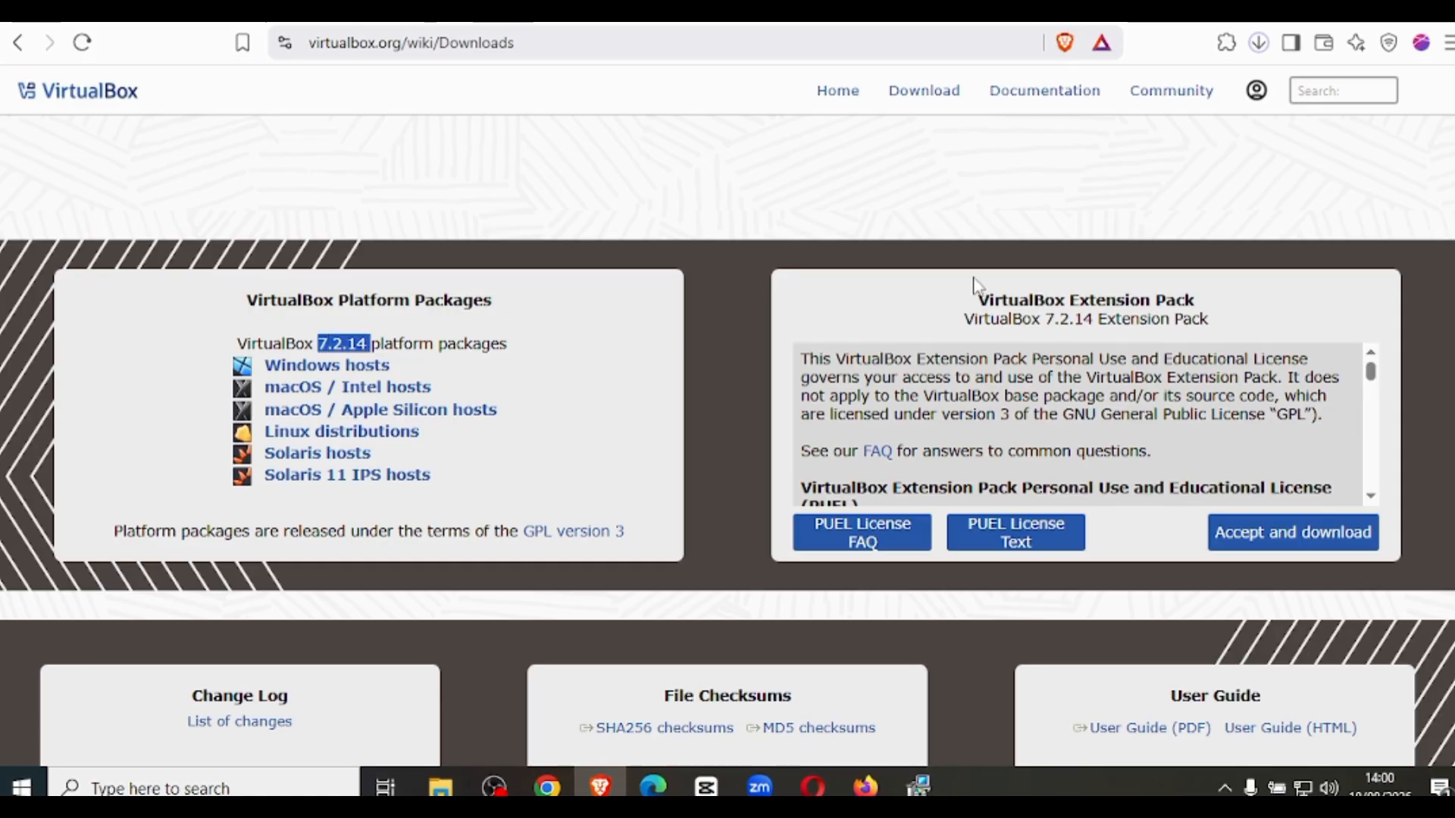
drag(1045, 319, 1065, 319)
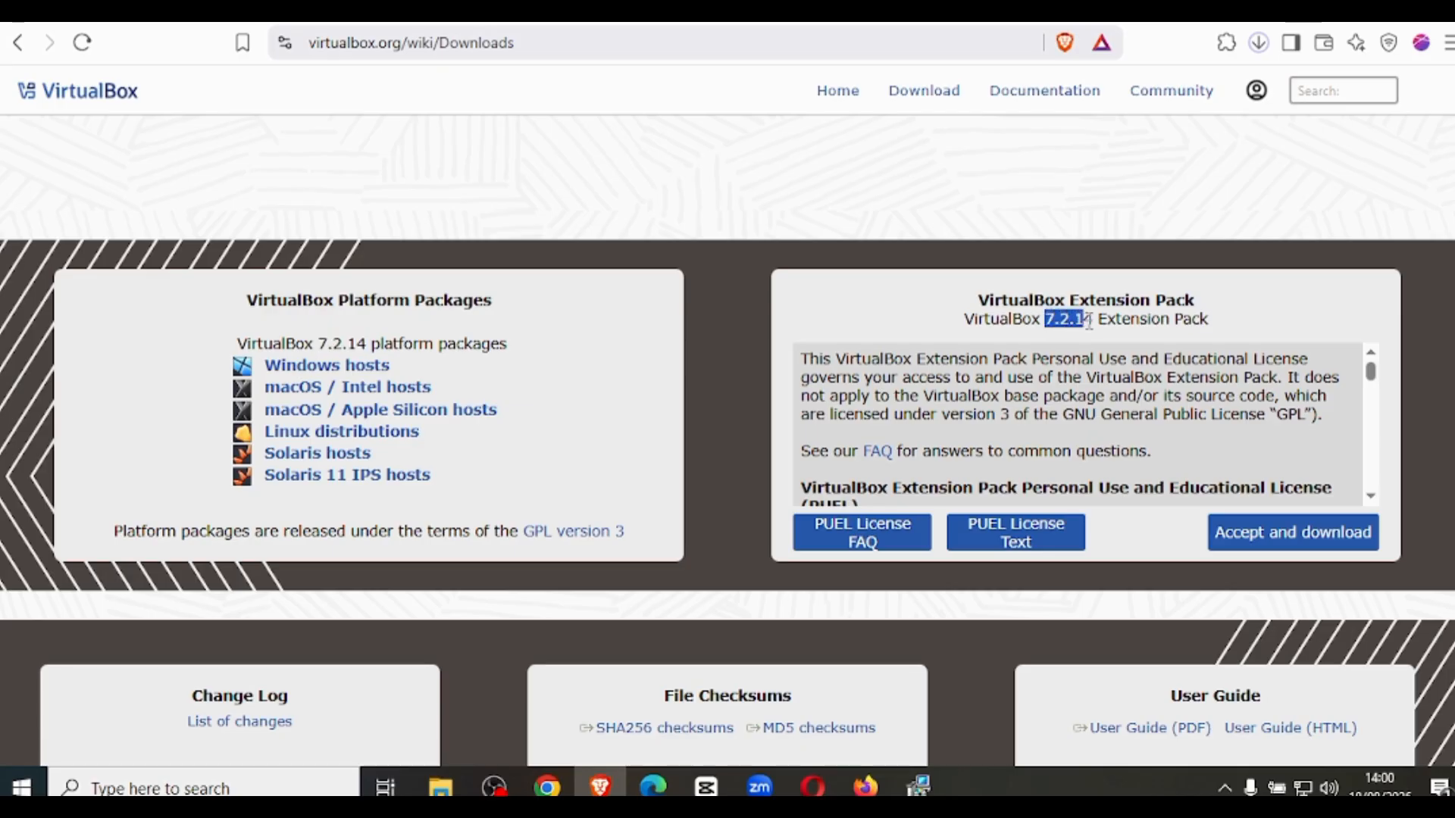
scroll(1207, 353, down, 3)
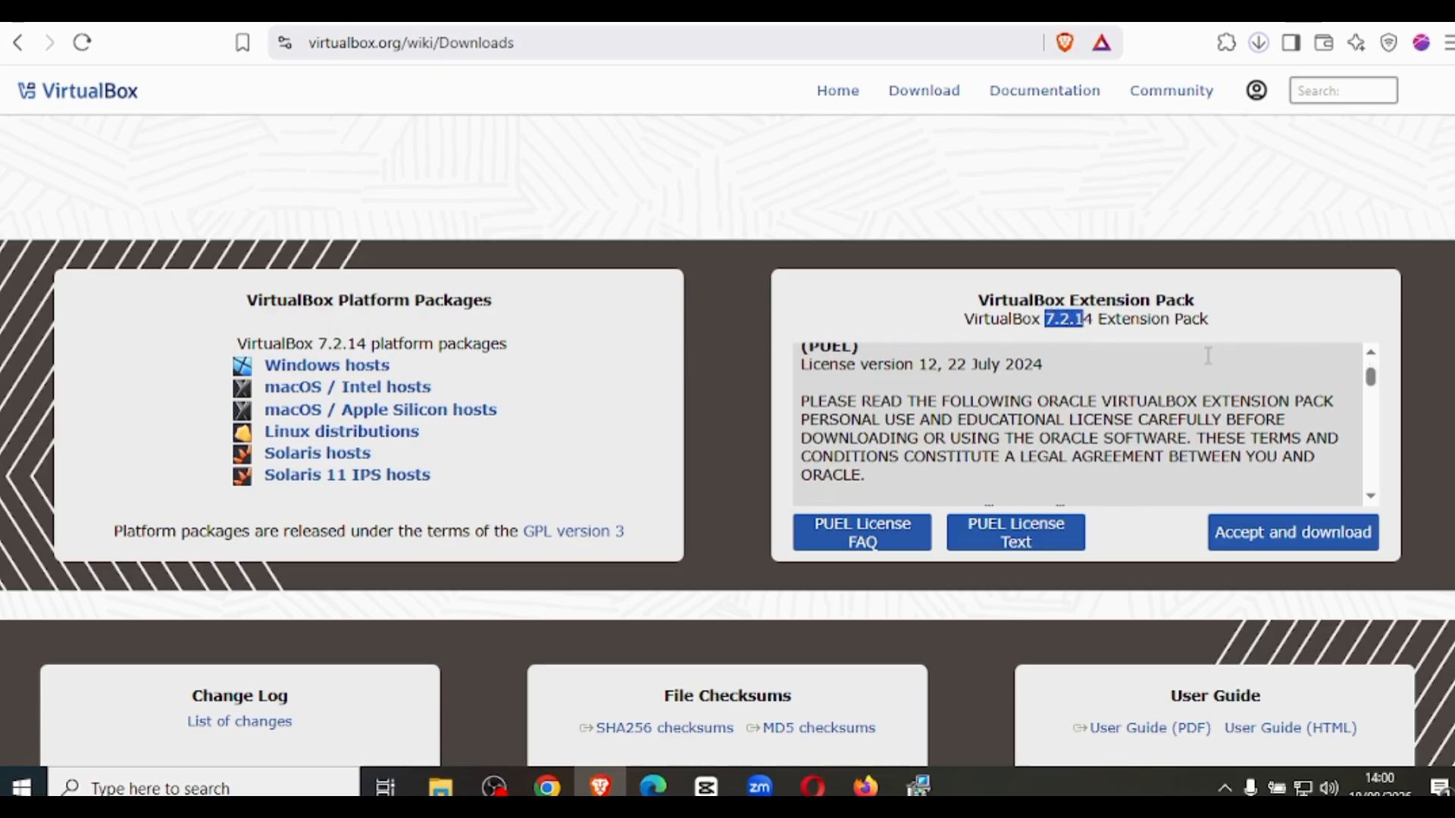
click(1278, 540)
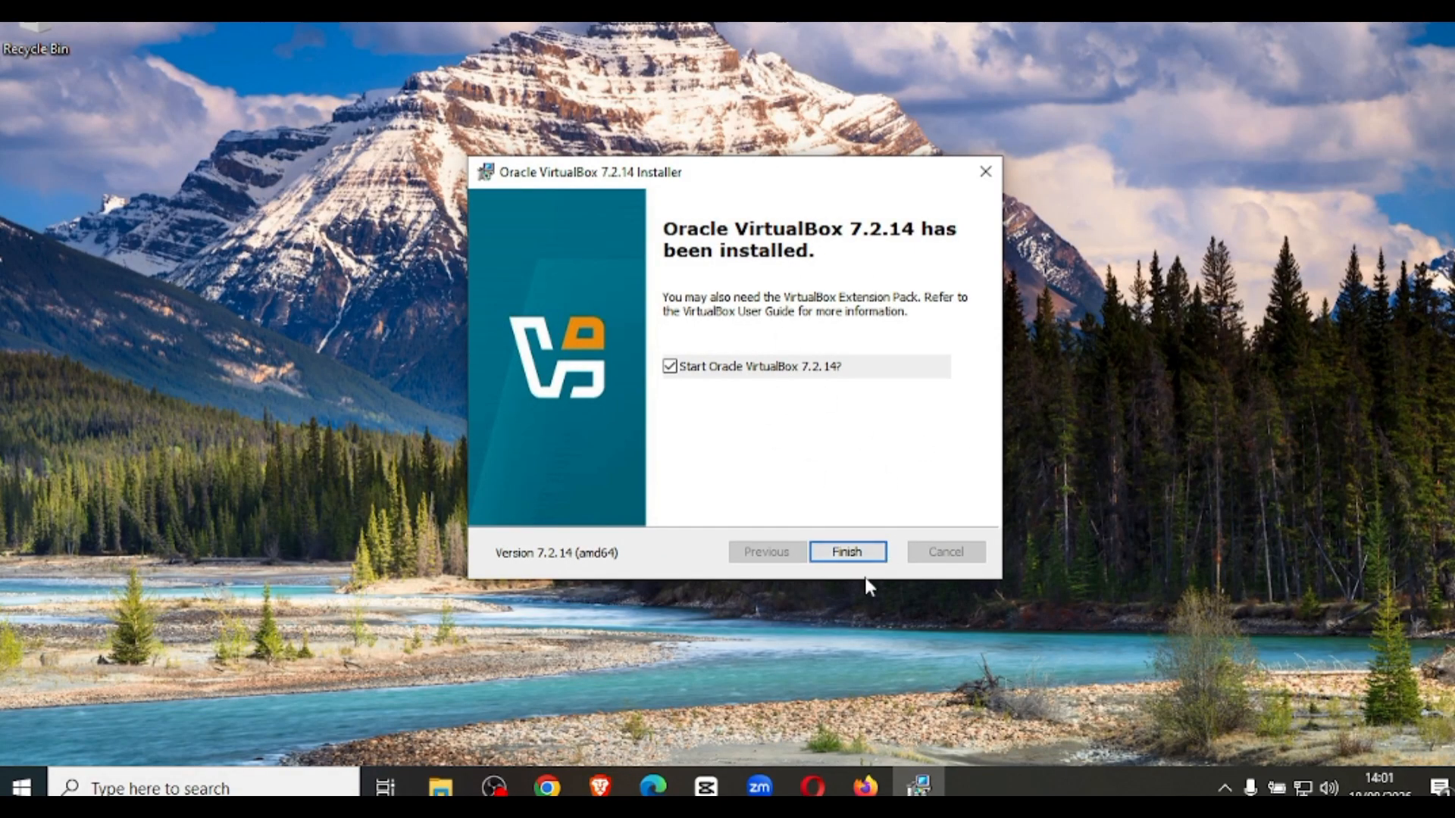
Switch back to the VirtualBox installer and finish it with the option to start Oracle VirtualBox 7.2.14 enabled.
click(850, 556)
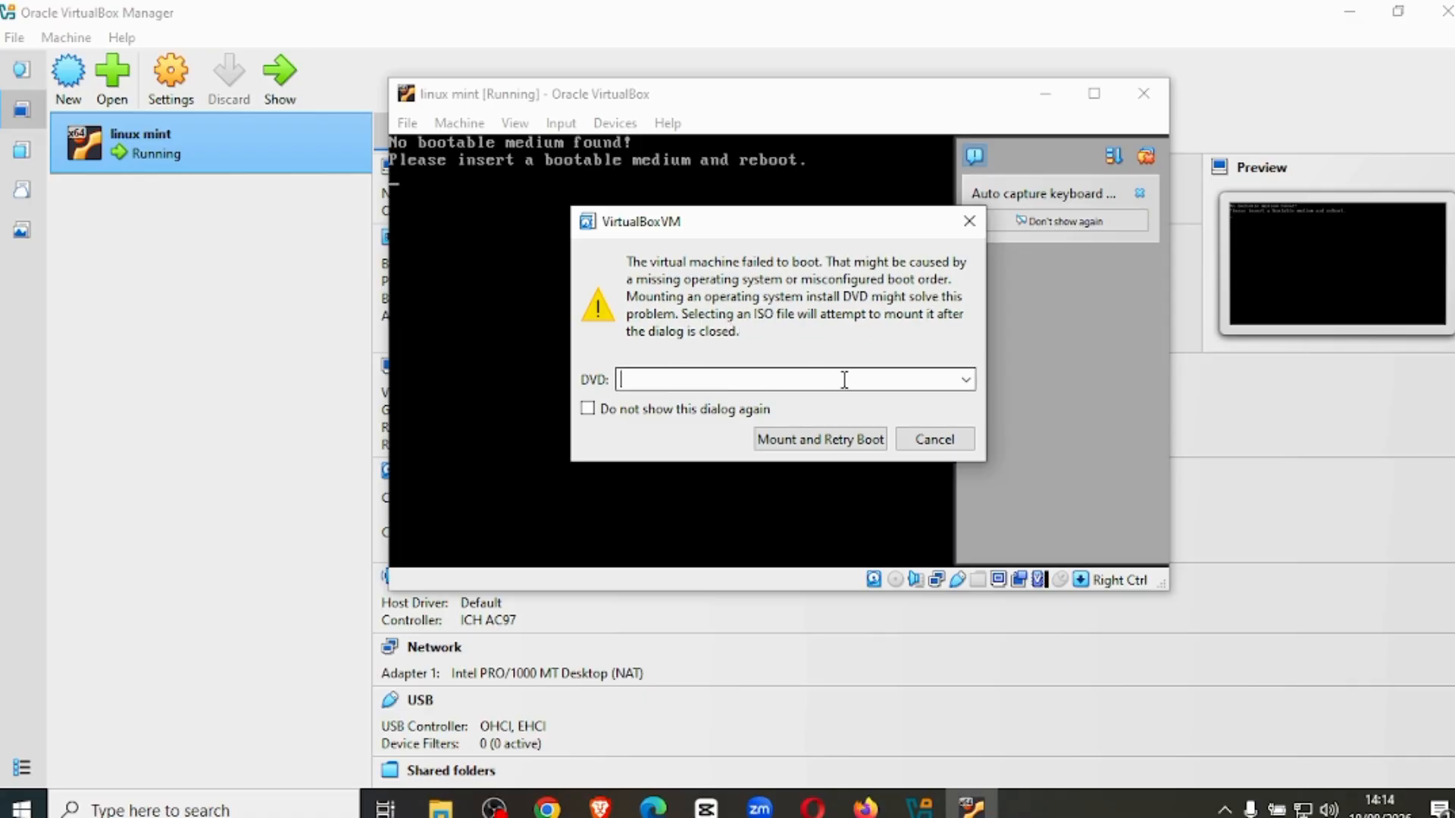
Mount linuxmint-22.3-xfce-64bit.iso from the Downloads folder as the DVD of the linux mint virtual machine and retry the boot.
click(964, 378)
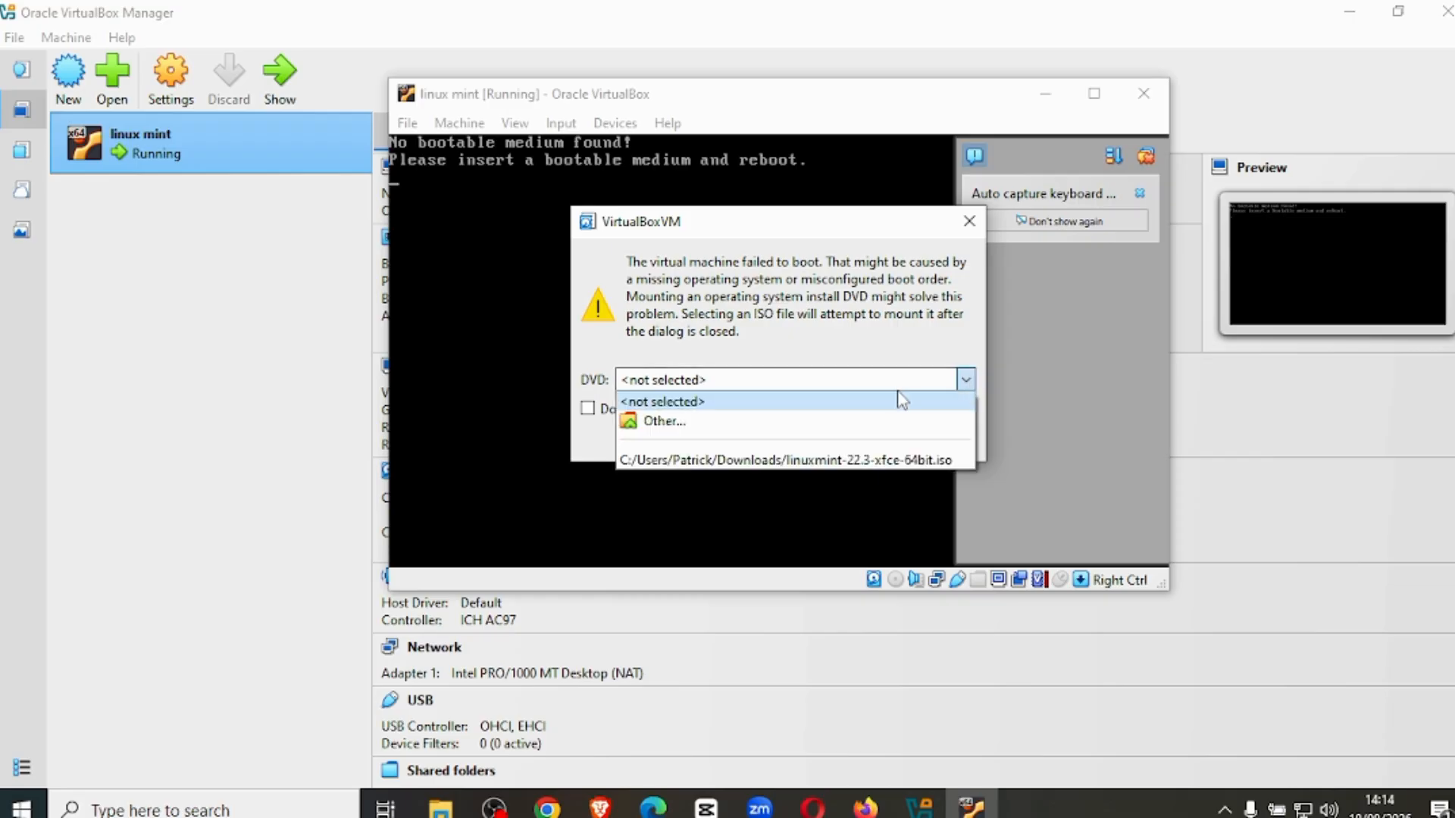
click(672, 422)
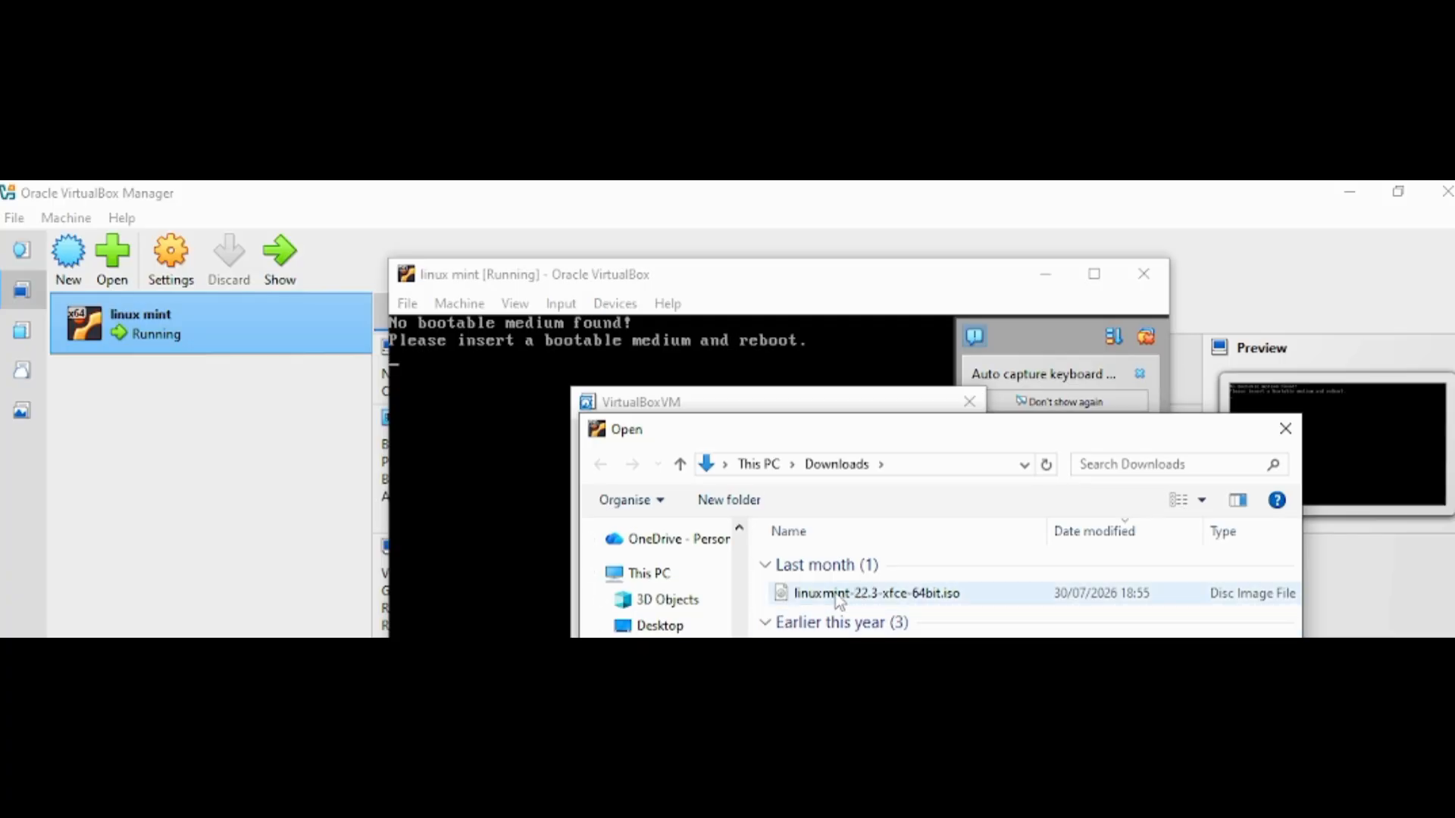
double_click(837, 594)
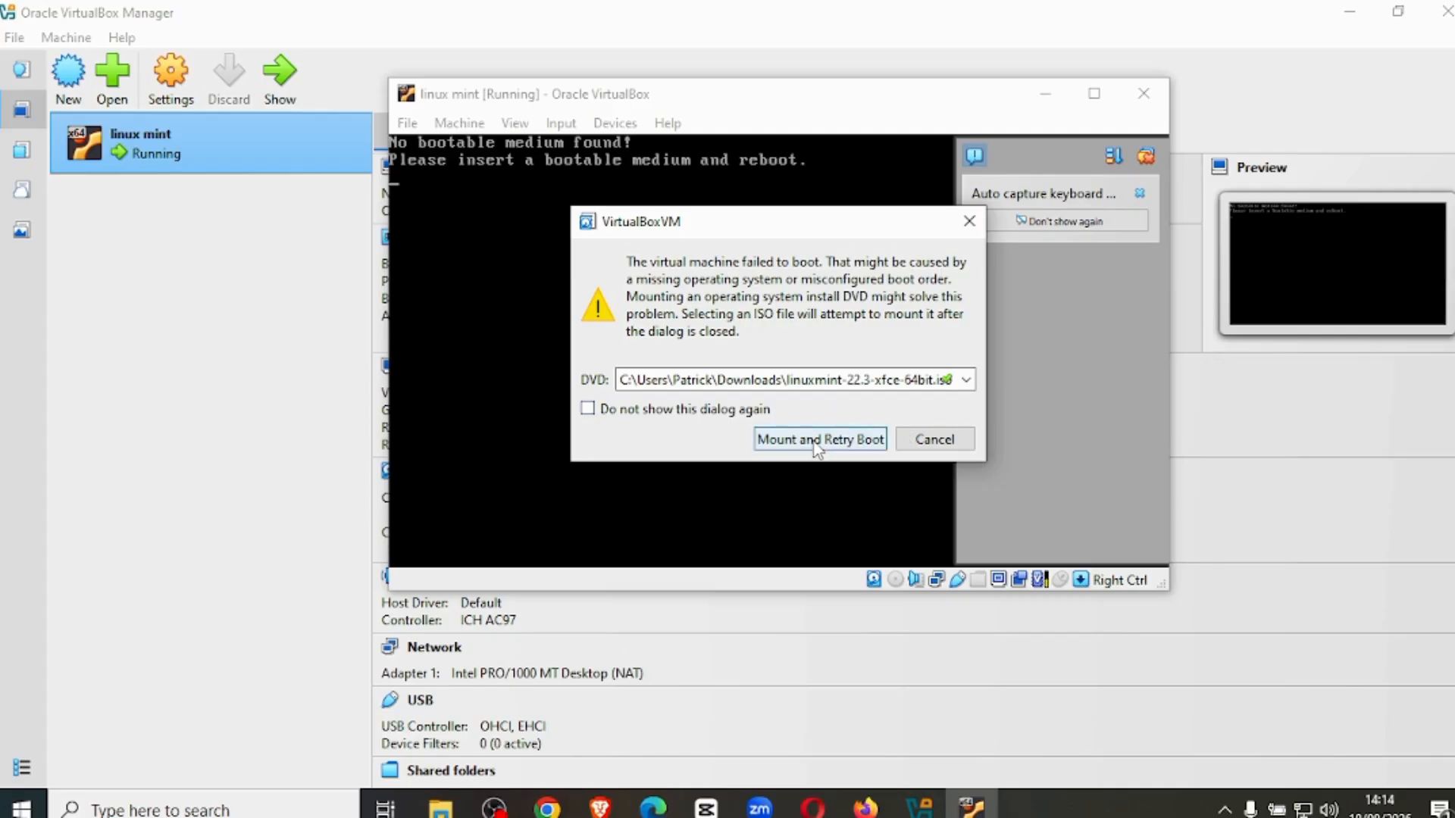
click(809, 441)
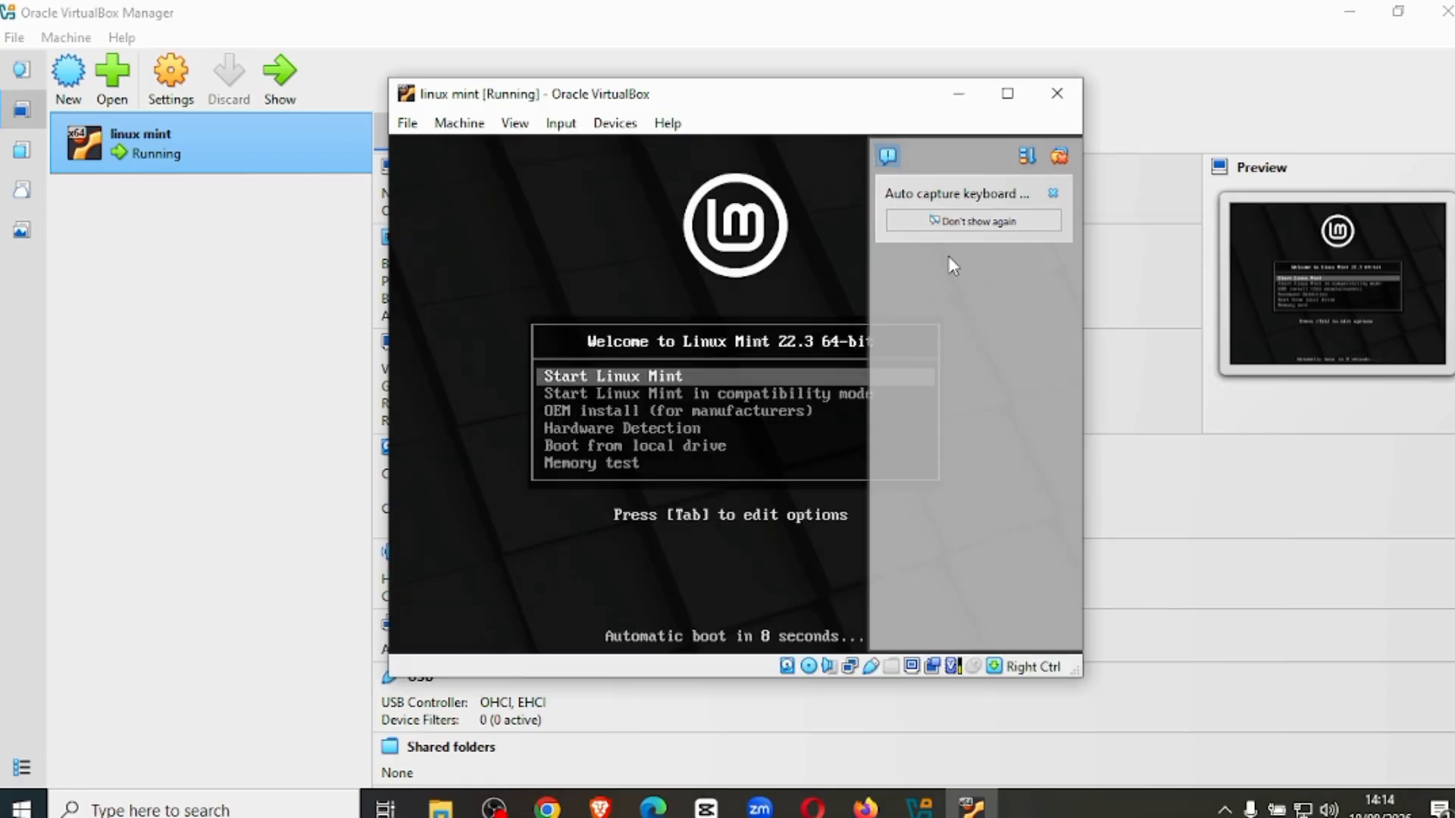
Permanently hide the keyboard capture notice and choose Start Linux Mint at the boot screen, allowing the virtual machine to capture the mouse.
click(986, 227)
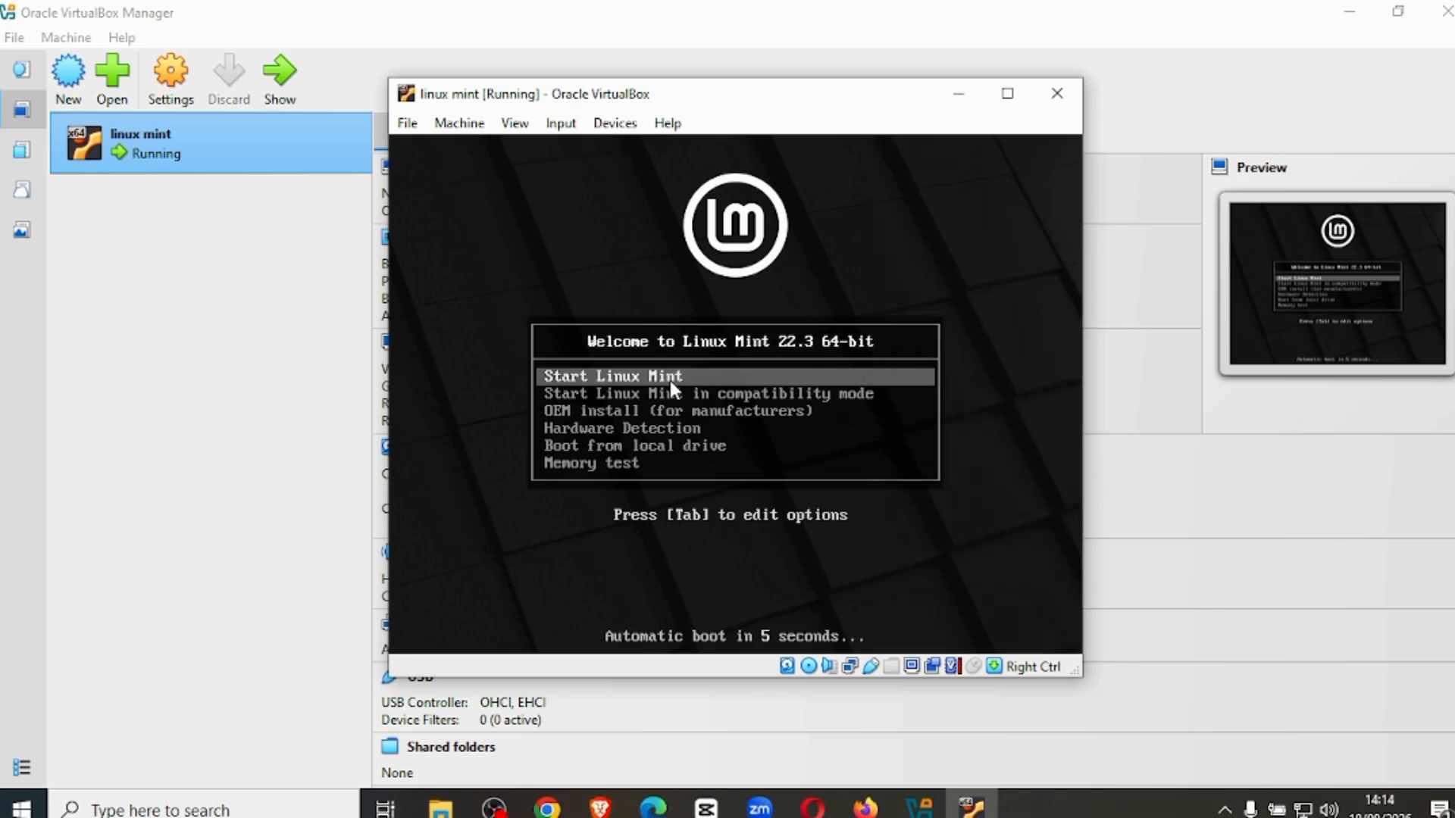
click(625, 379)
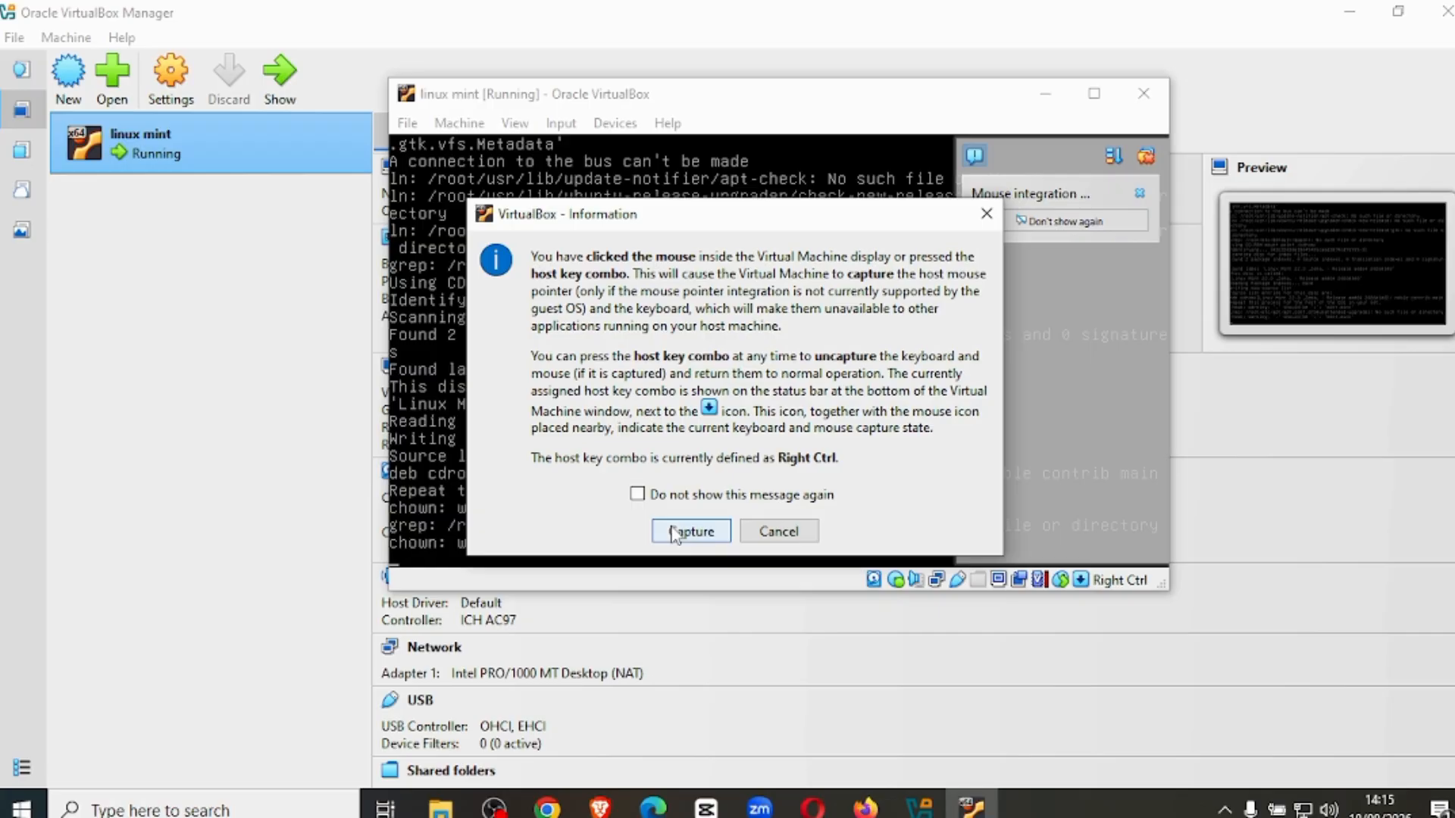
click(675, 532)
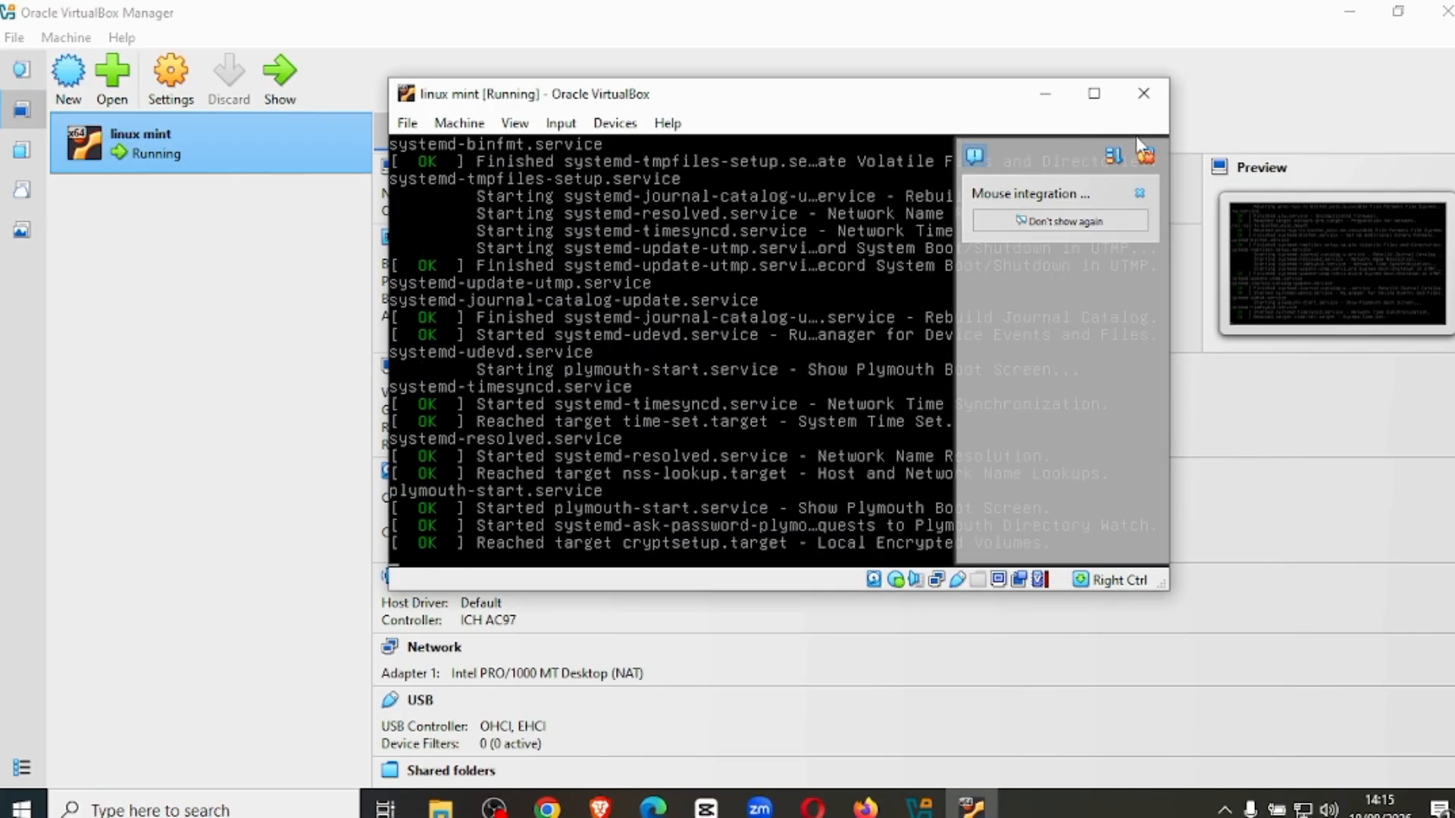
Maximize the linux mint virtual machine window and dismiss the mouse integration notice.
click(1138, 196)
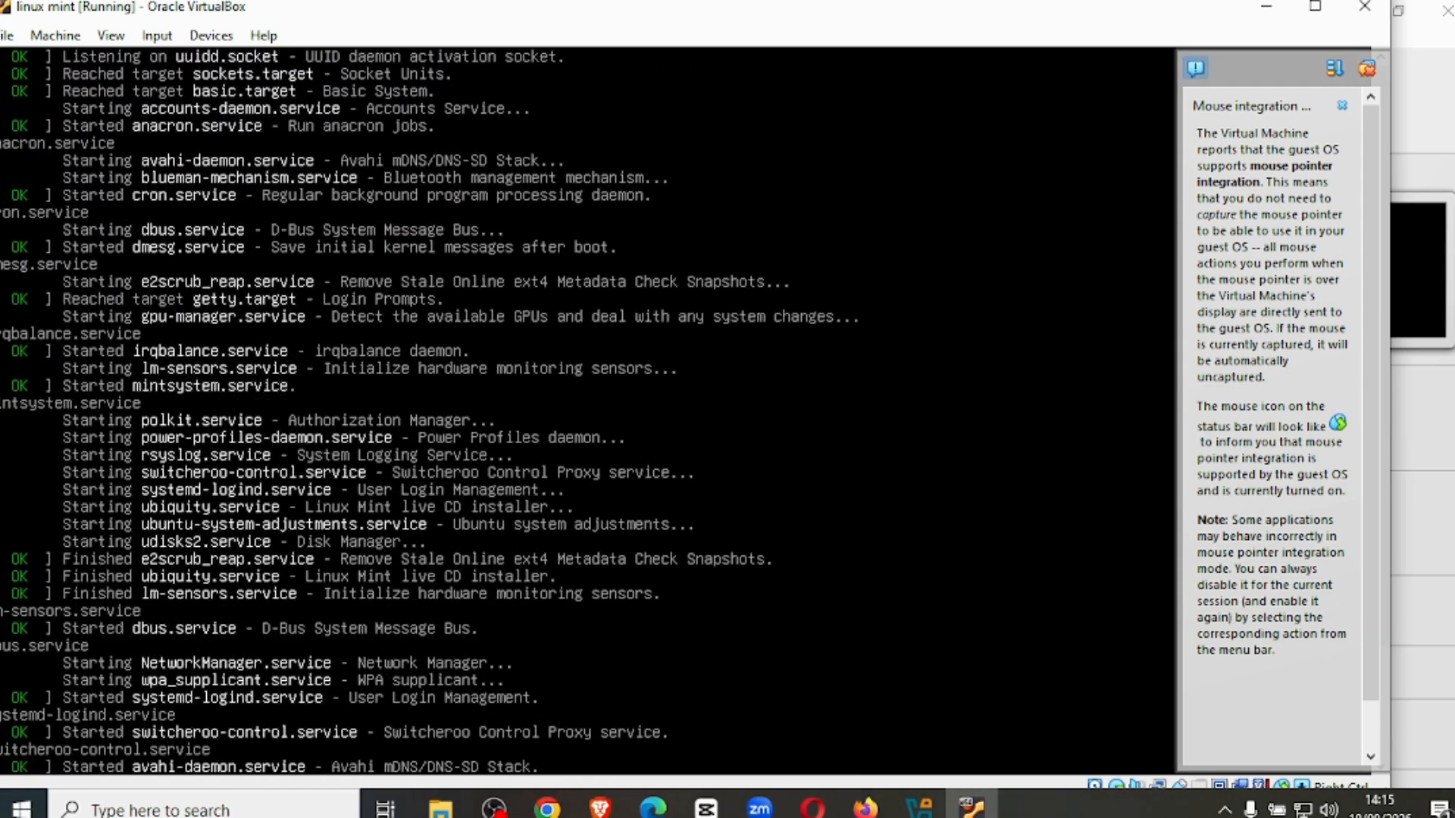
click(1316, 6)
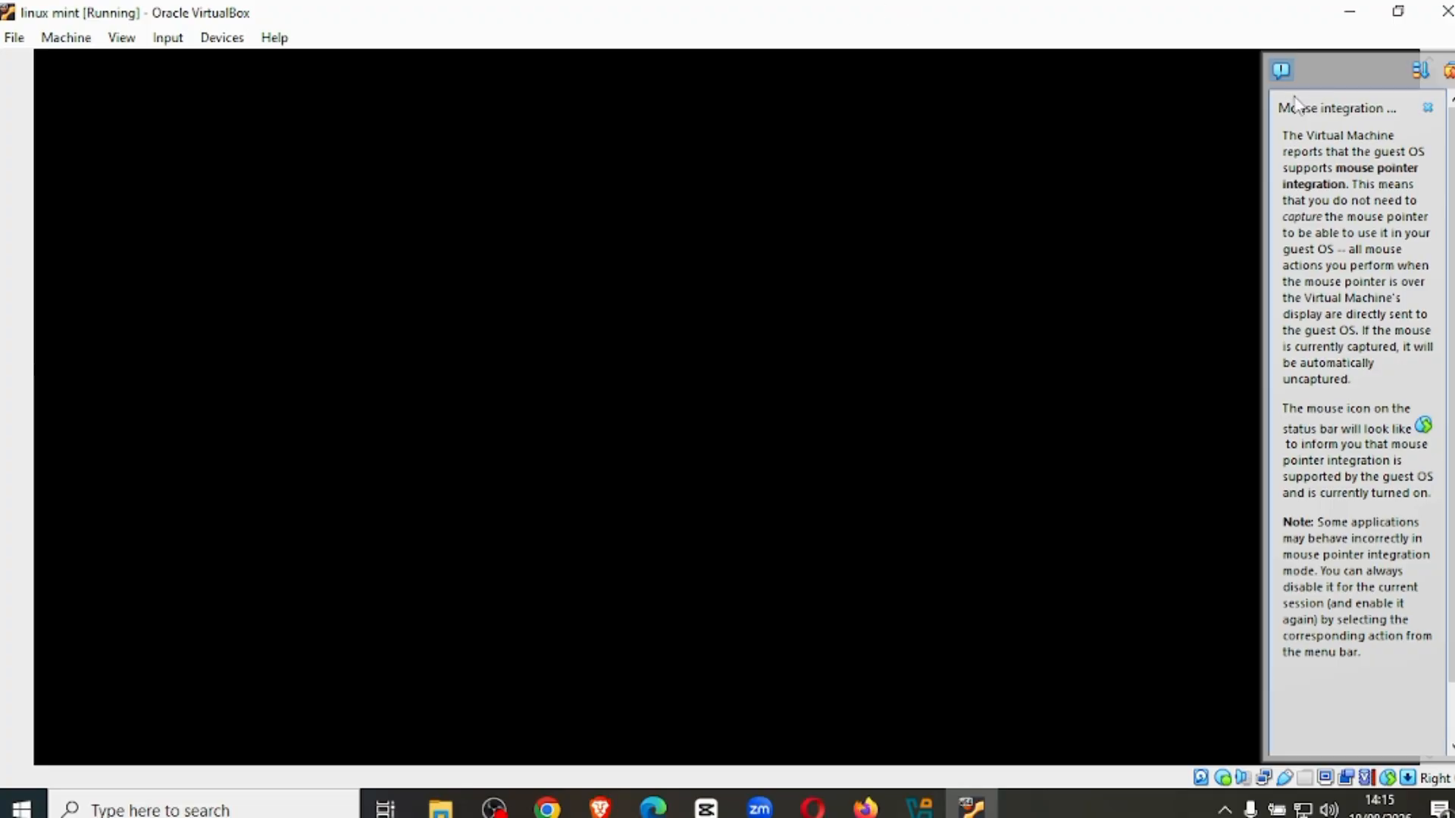
click(1428, 109)
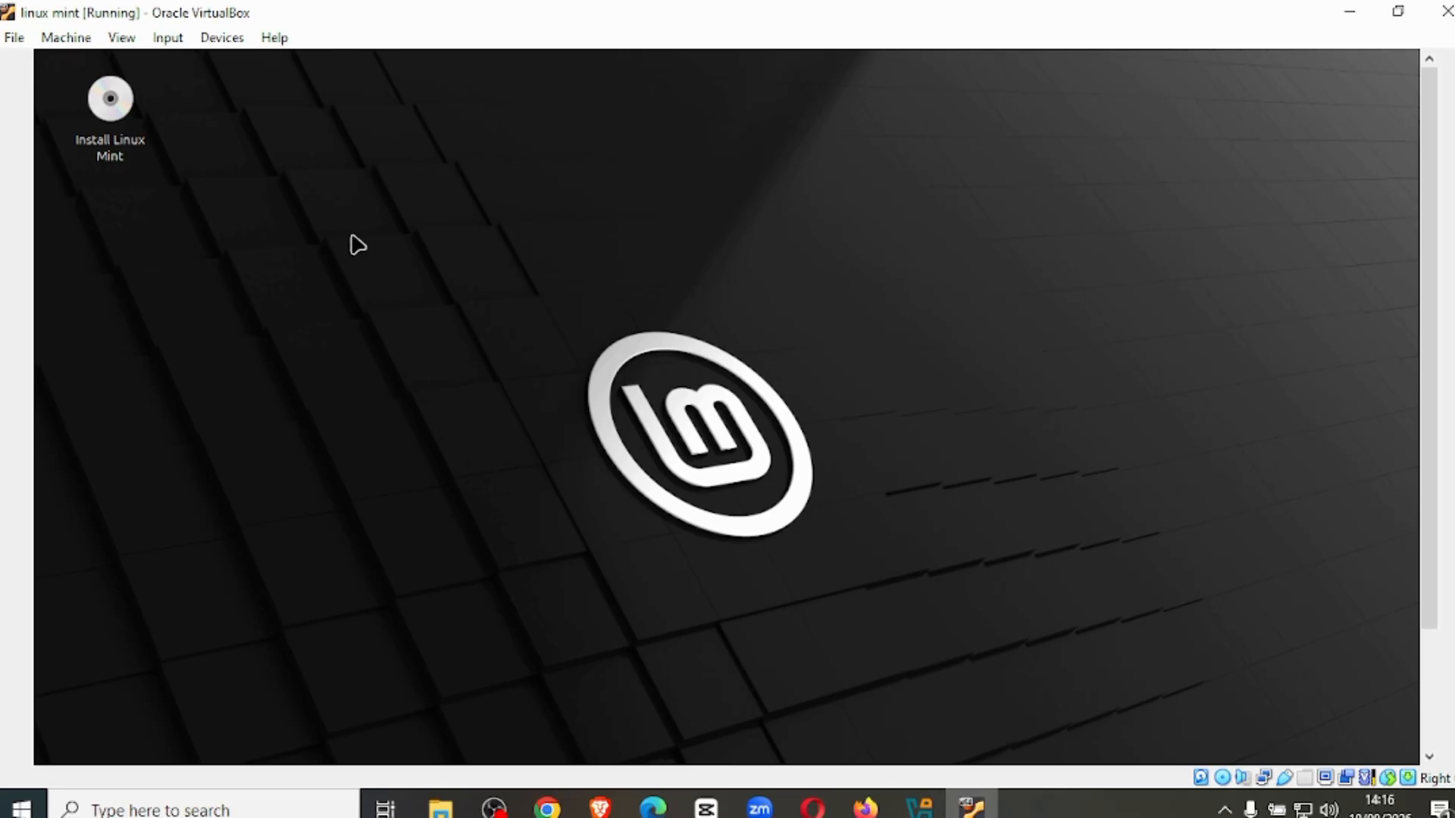
right_click(225, 263)
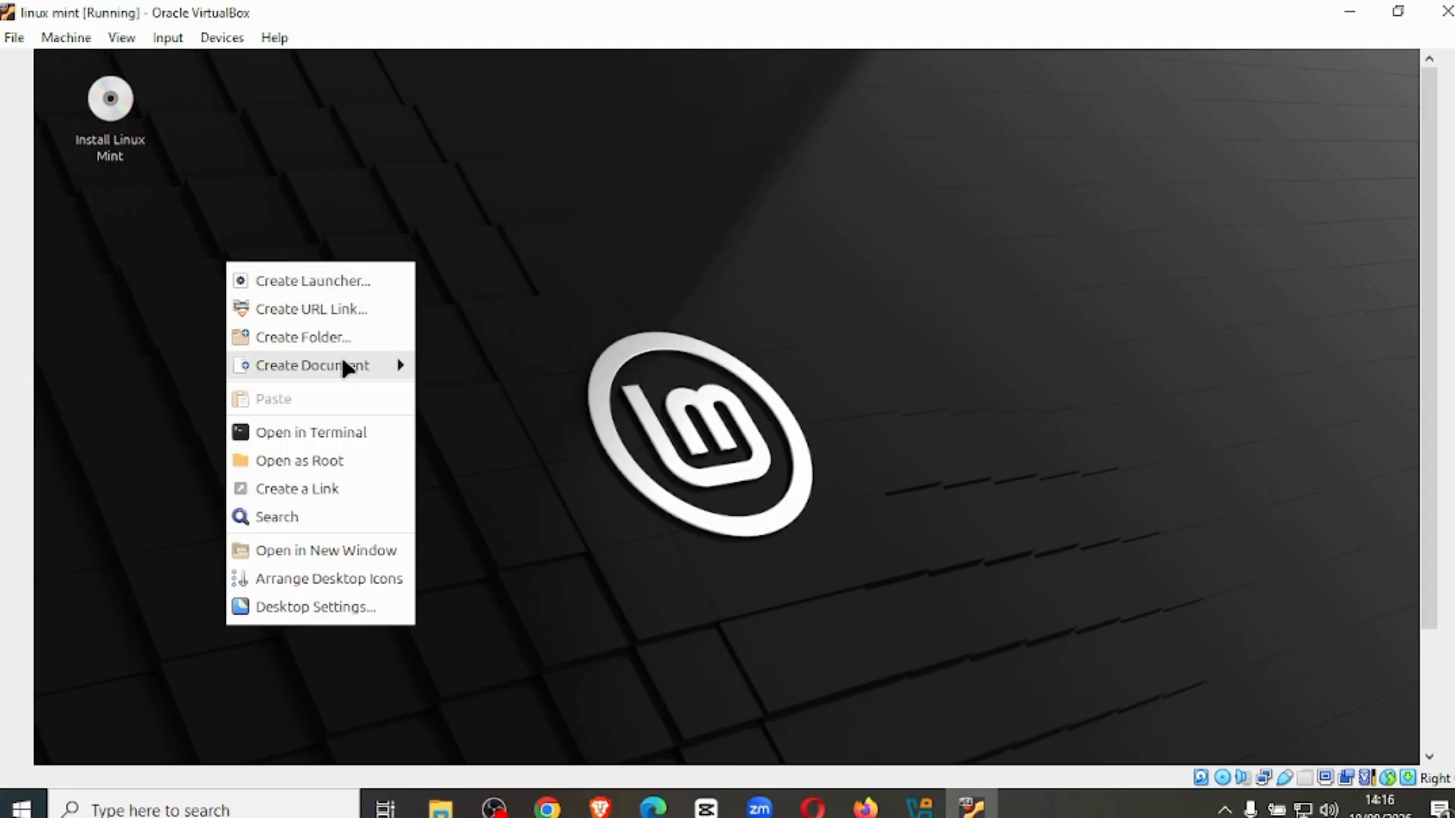
click(250, 198)
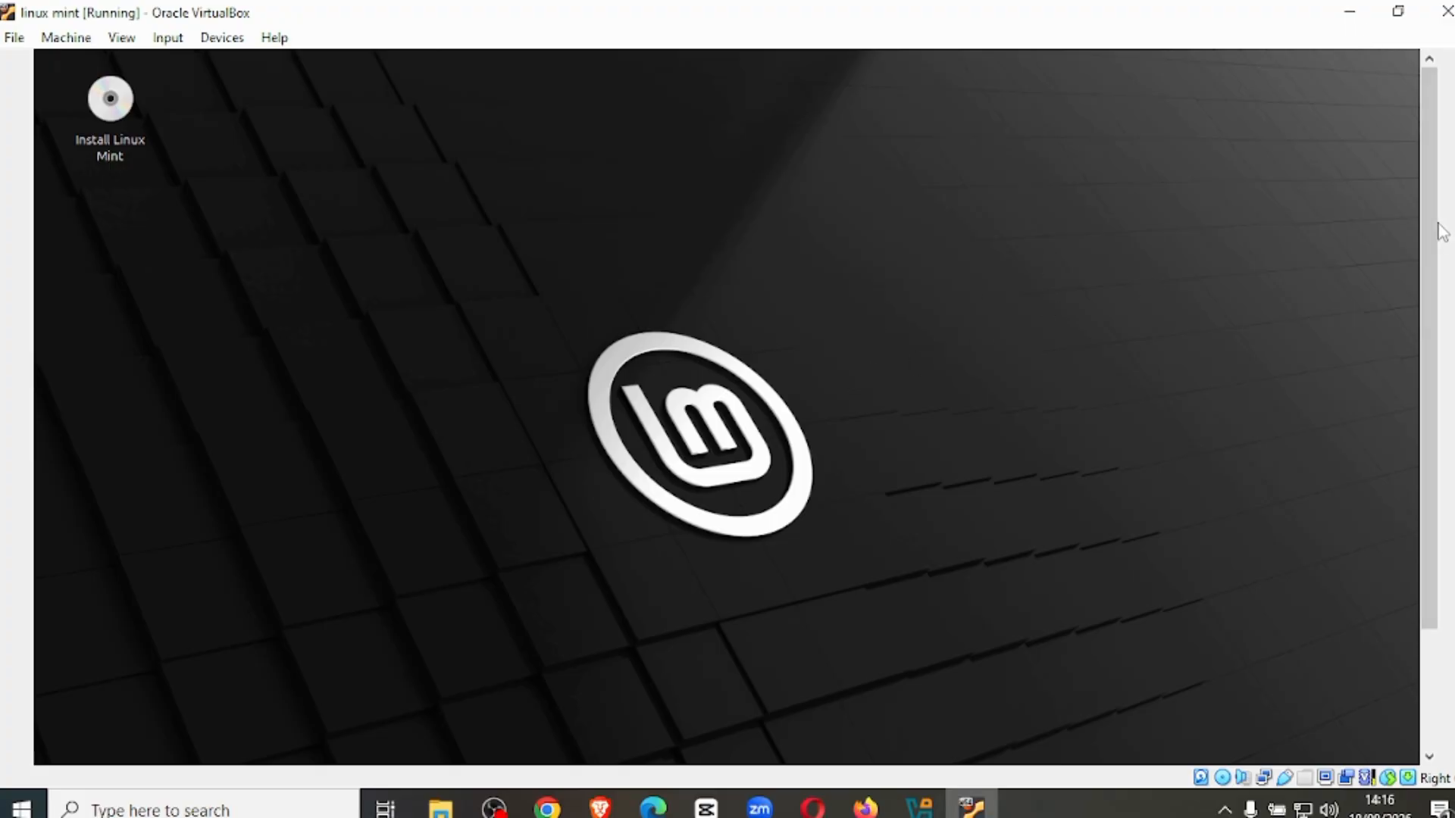
Open a maximized terminal on the Linux Mint desktop and try to run the sl command.
drag(1442, 231, 1434, 438)
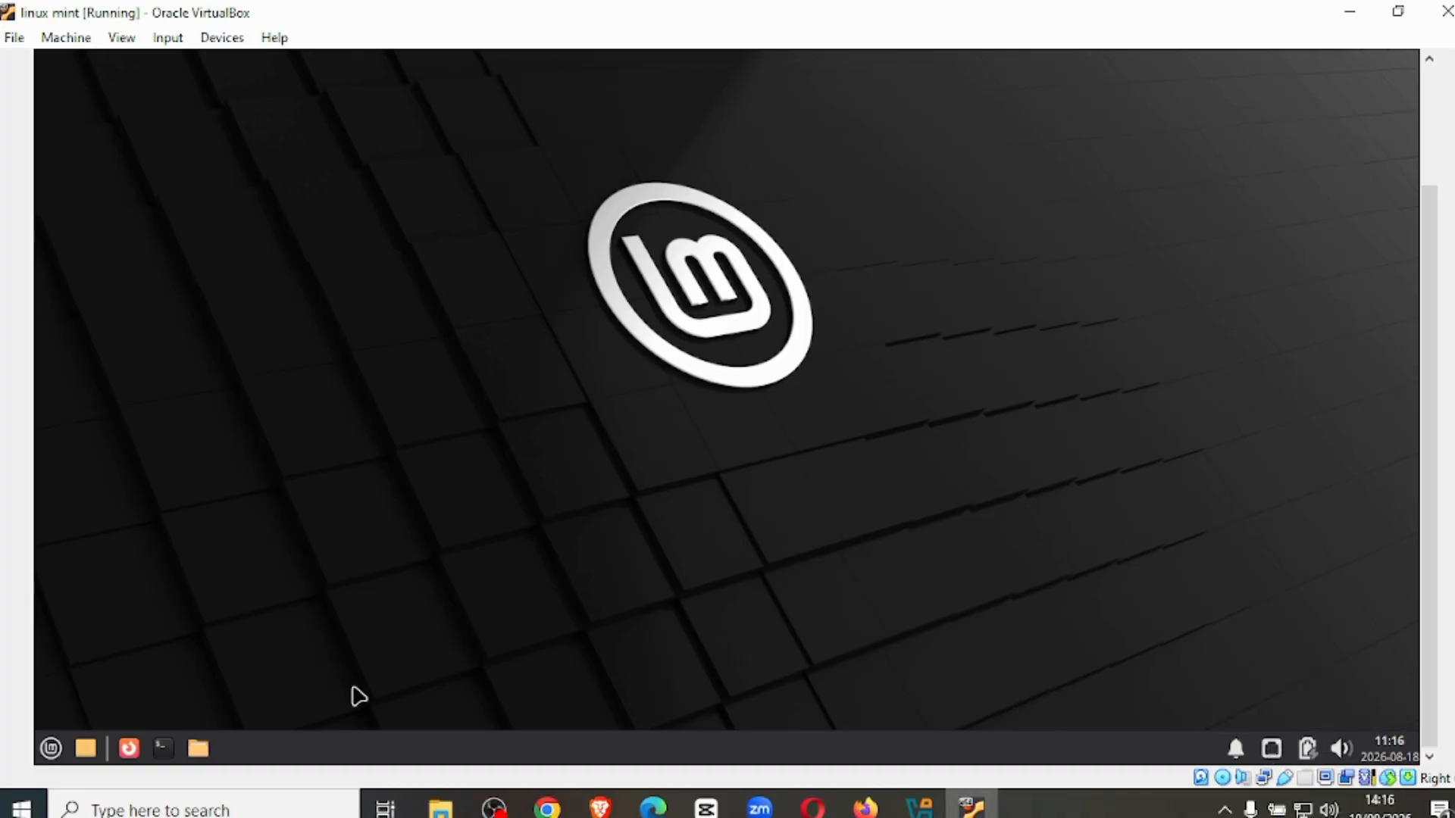
click(163, 748)
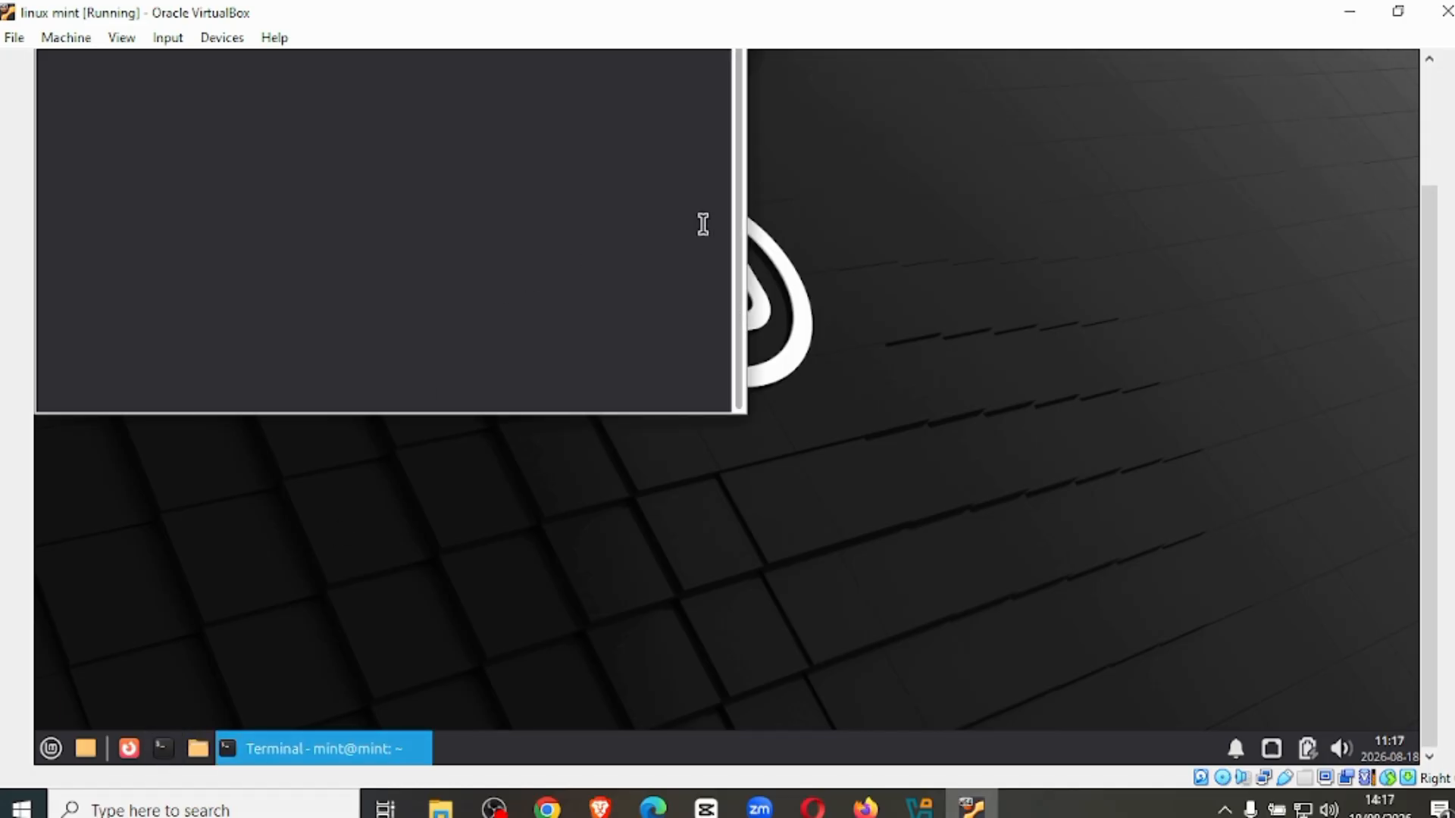
drag(1431, 335, 1430, 198)
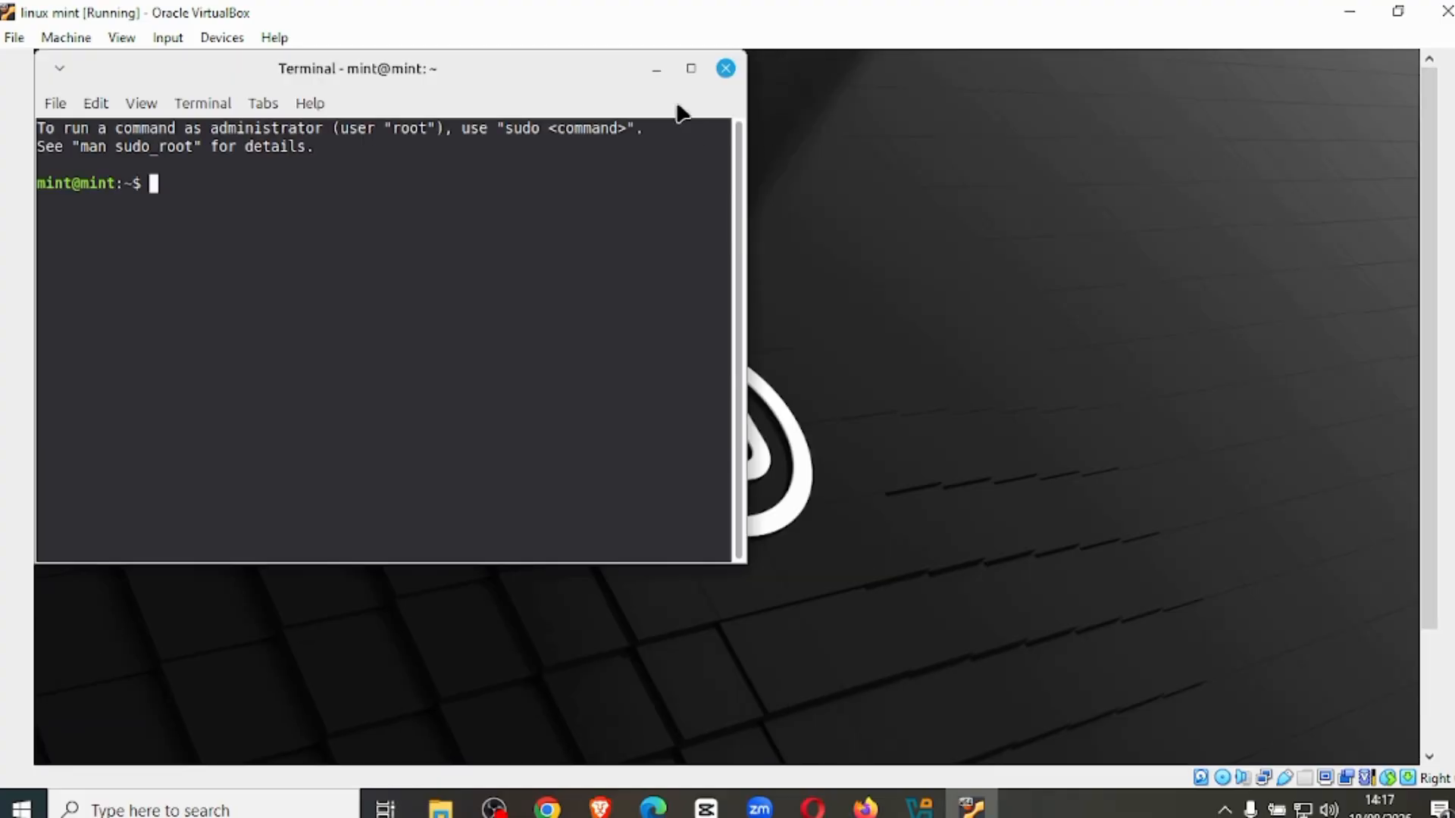
click(690, 70)
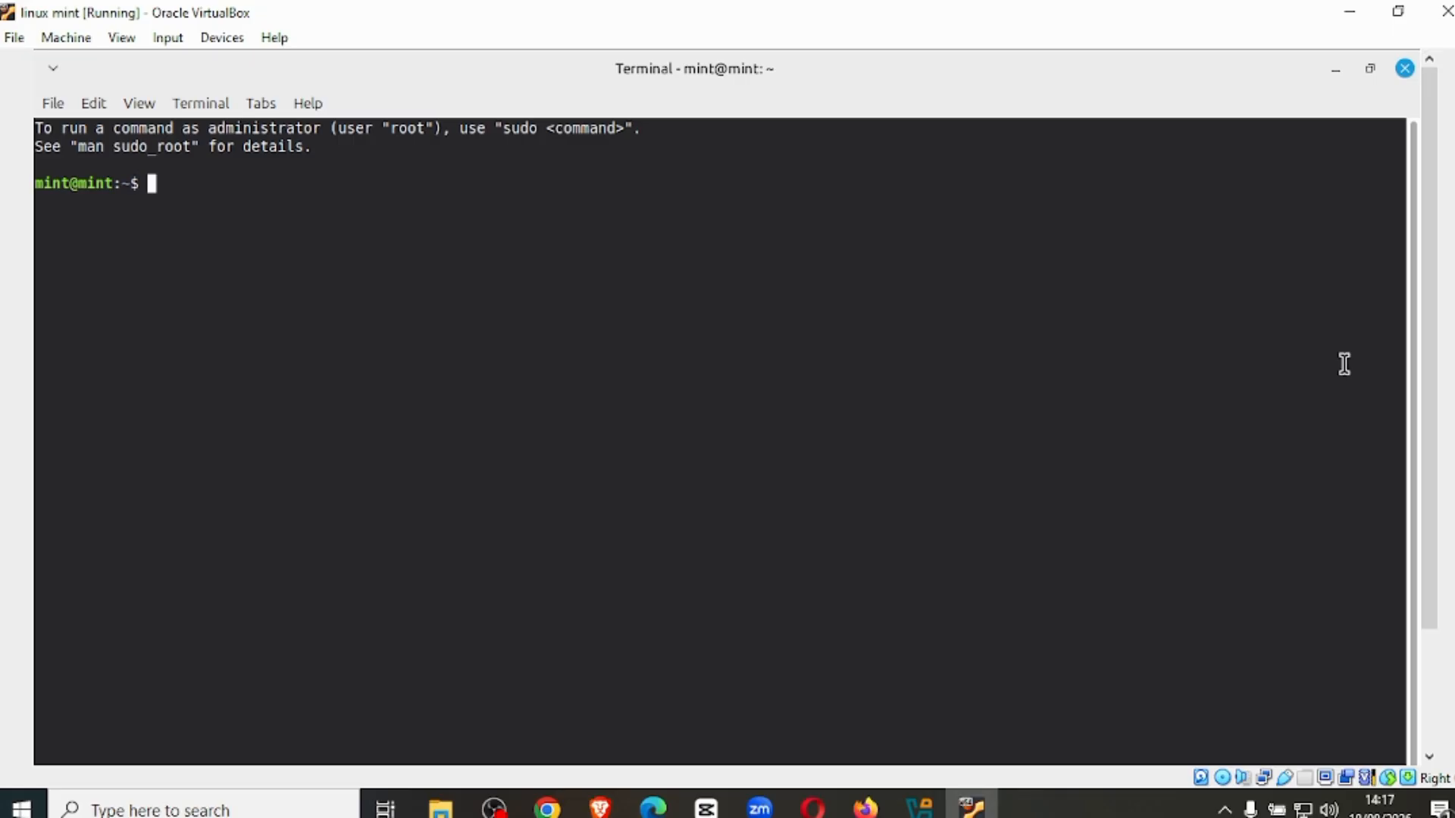
text(sl)
key(Return)
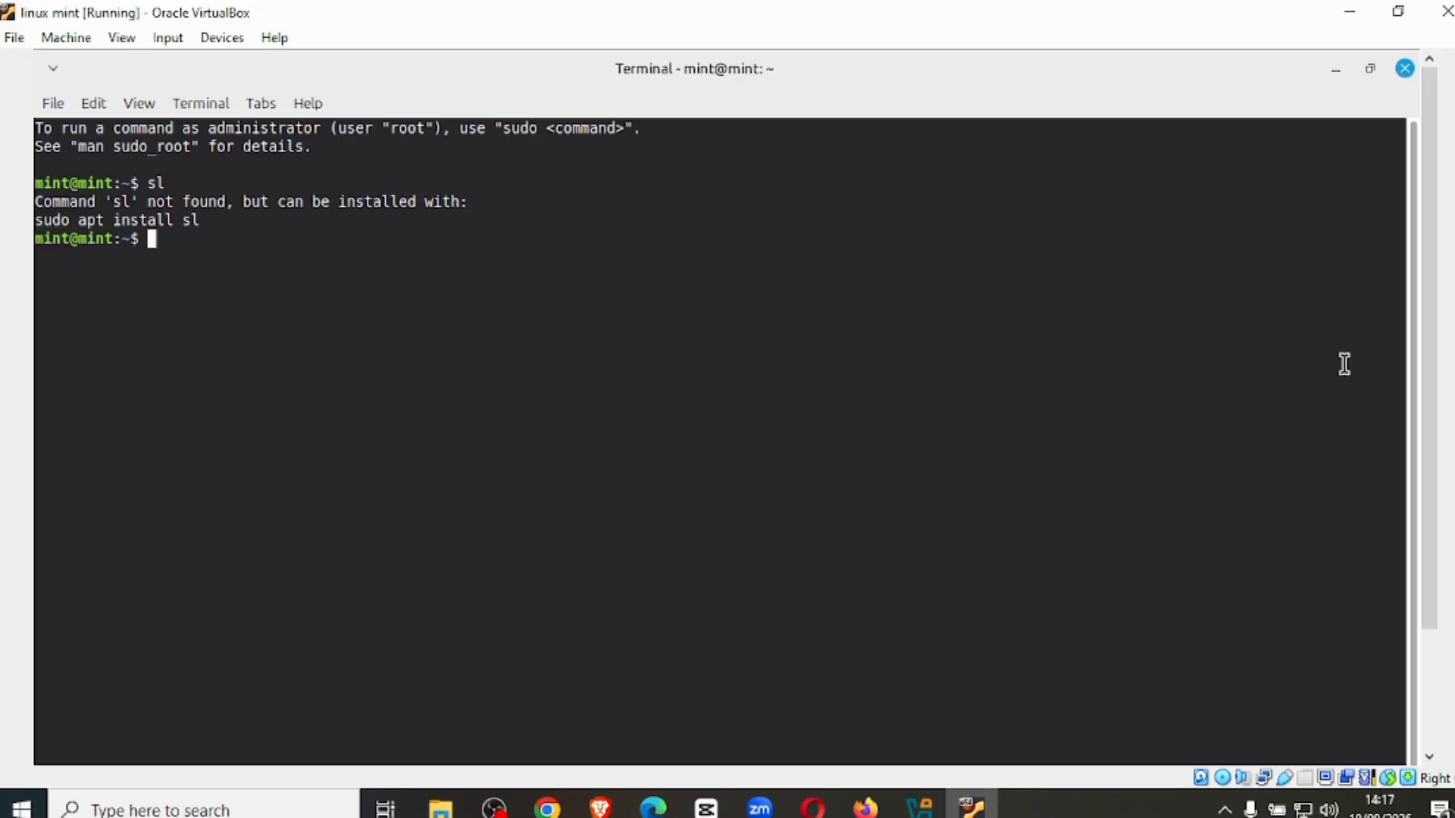
Install the sl package with sudo apt install sl, then run the sl command.
text(sudo)
key(BackSpace)
key(BackSpace)
key(BackSpace)
text(udo)
key(BackSpace)
text(o apt install sl)
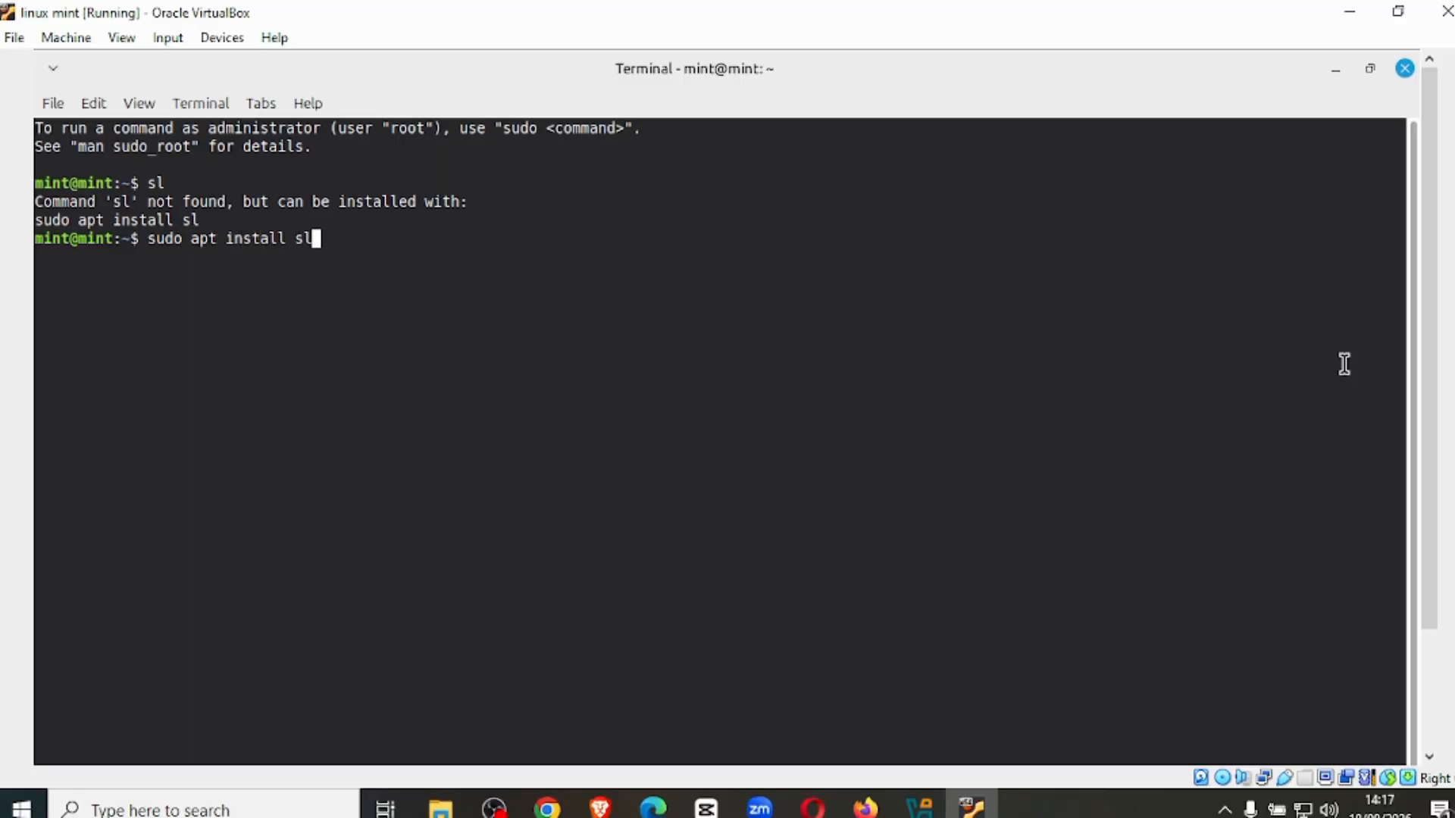
key(Return)
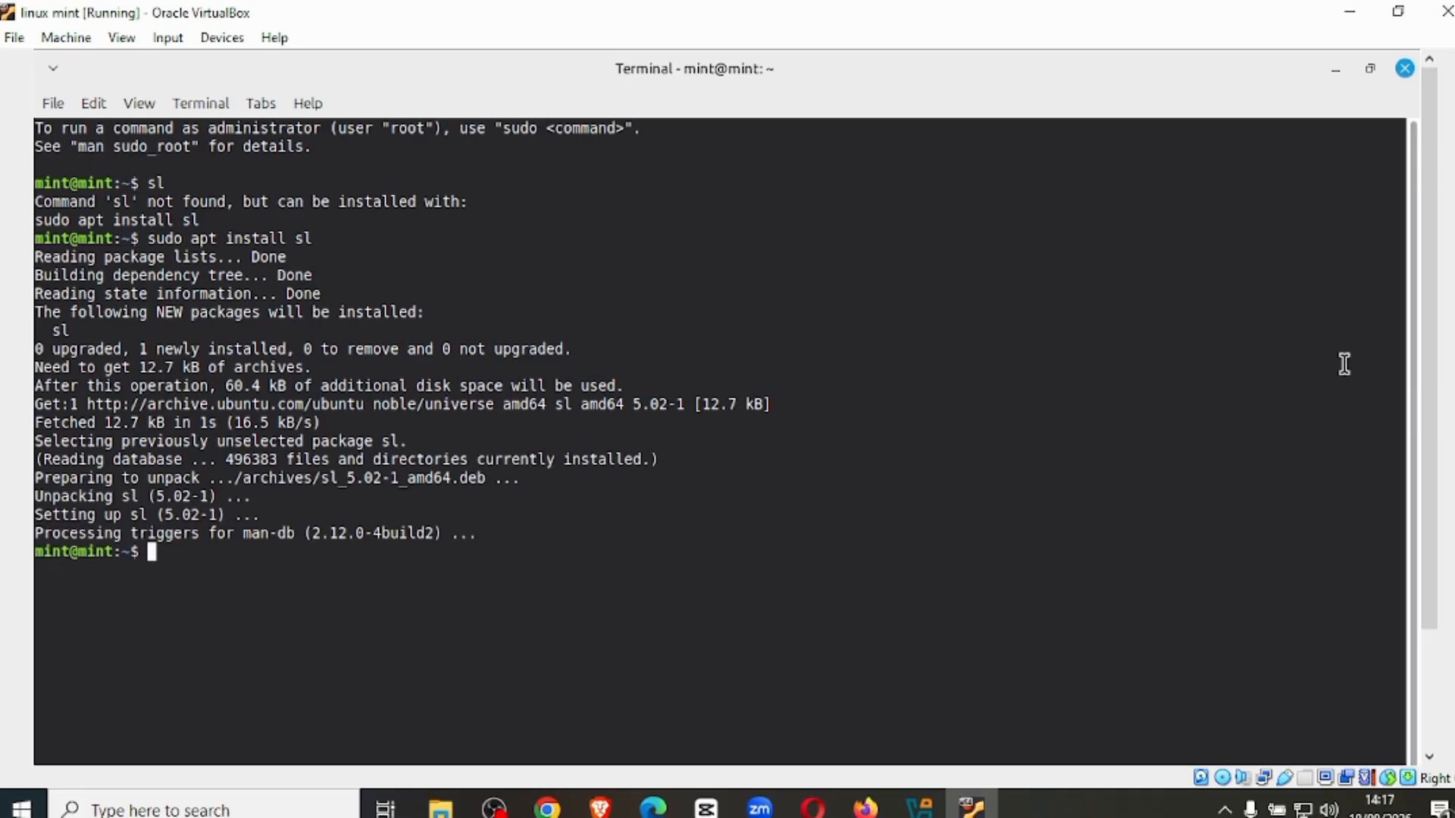
text(sl)
key(Return)
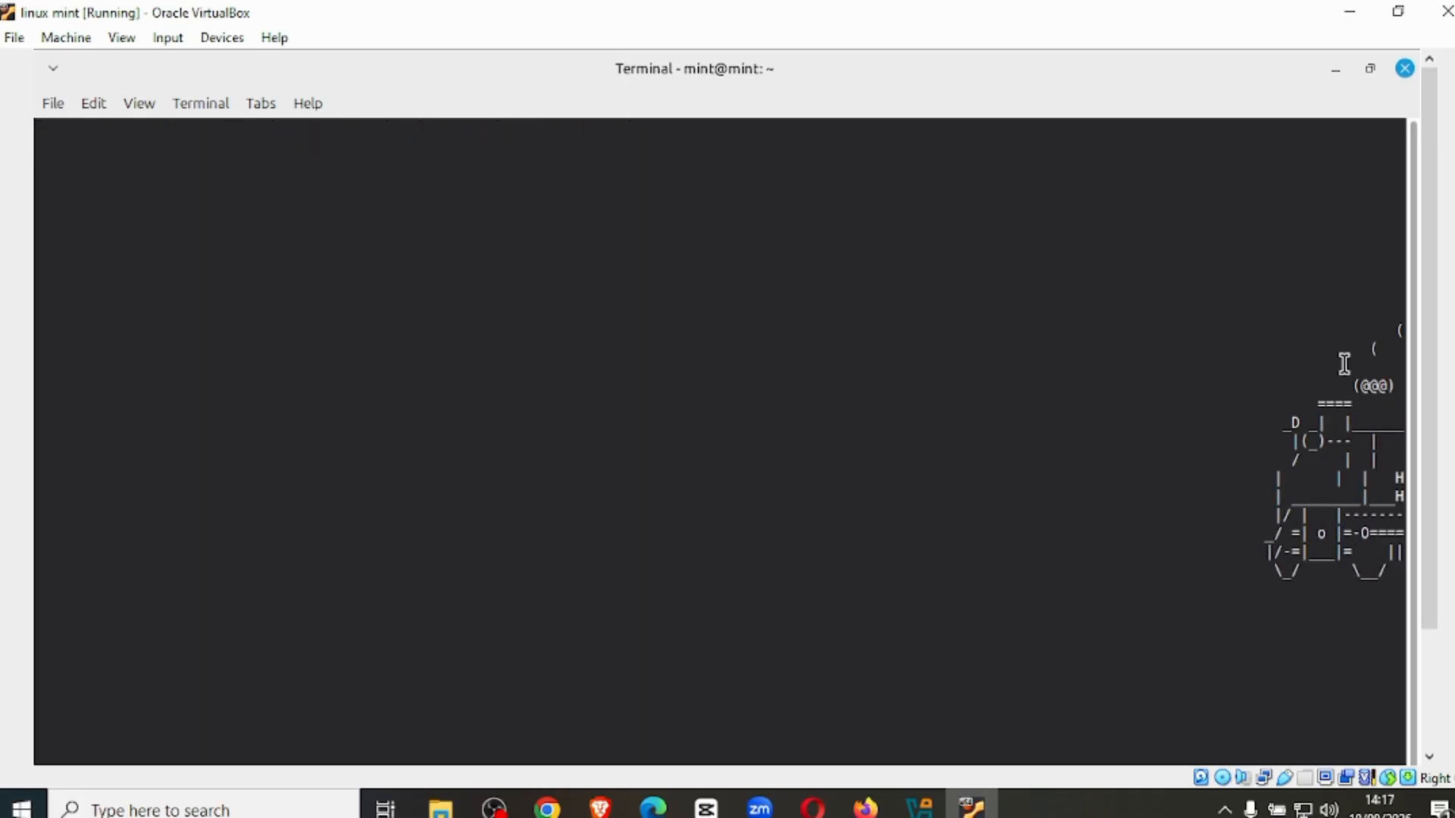